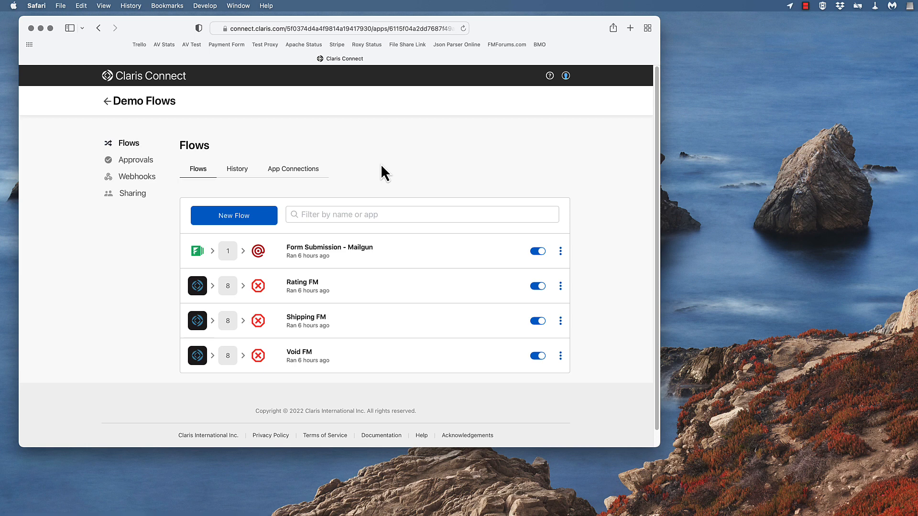
Open the Form Submission - Mailgun flow and view the configuration of its New form submission trigger
scroll(378, 165, "down", 1)
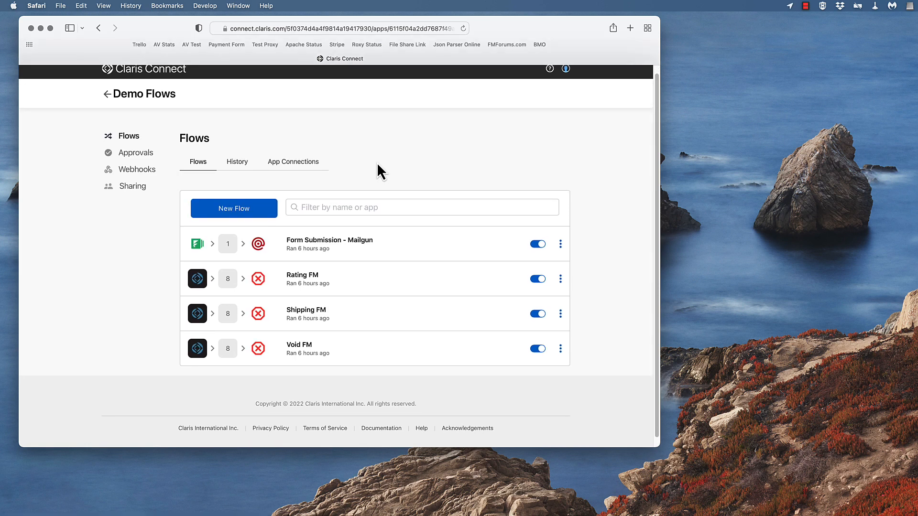
left_click(315, 244)
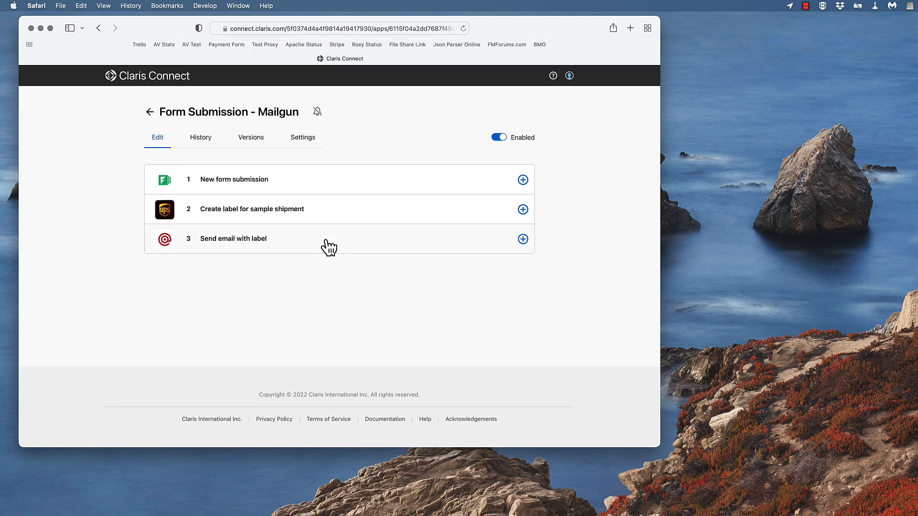
left_click(238, 180)
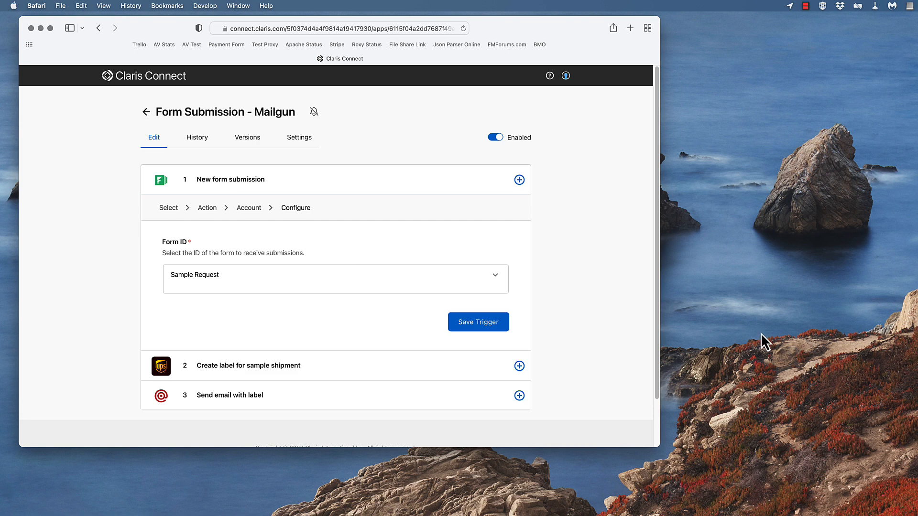
Look through the Formstack Sample Request form's fields and product options, keeping its window beside the Claris Connect flow
left_click_drag(917, 310, 305, 68)
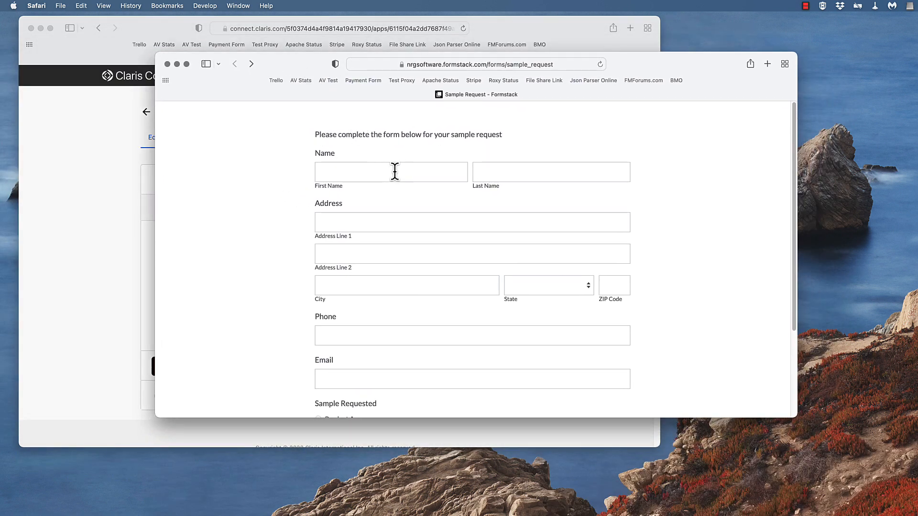
scroll(415, 209, "down", 5)
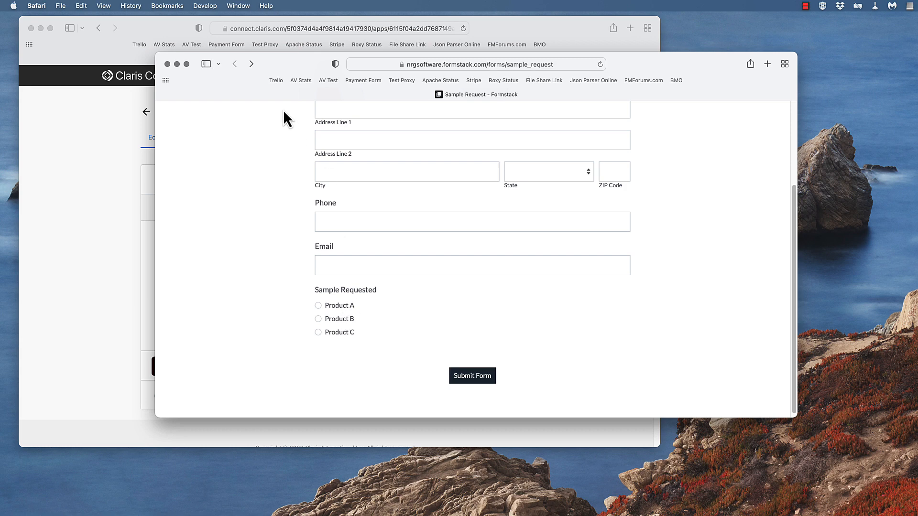
left_click_drag(188, 63, 454, 81)
left_click(365, 193)
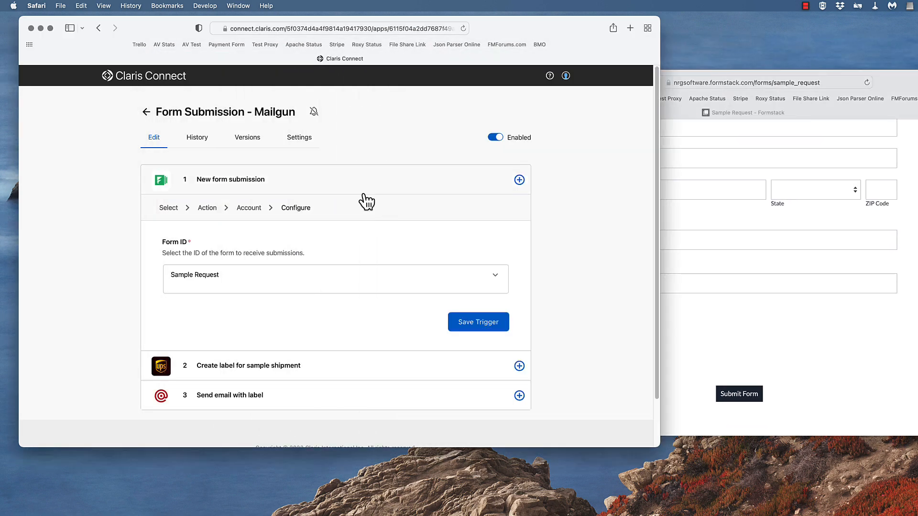
left_click(797, 145)
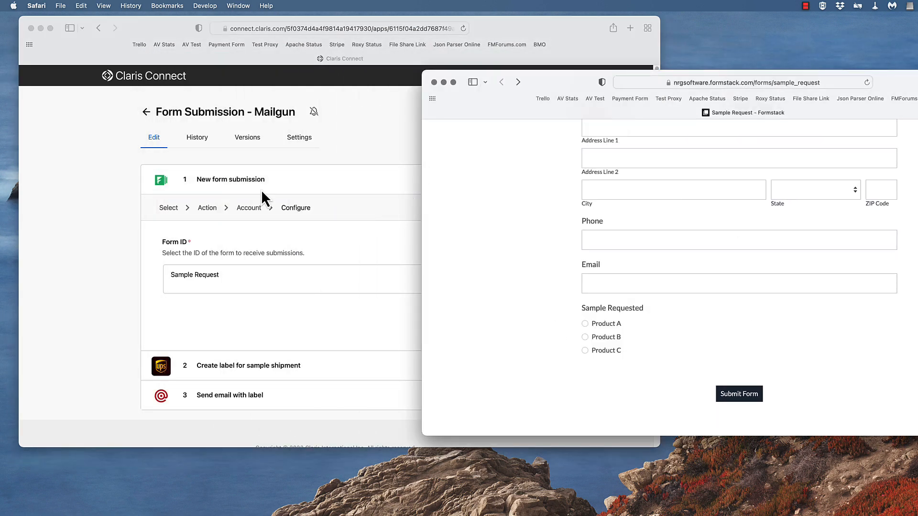
left_click(399, 193)
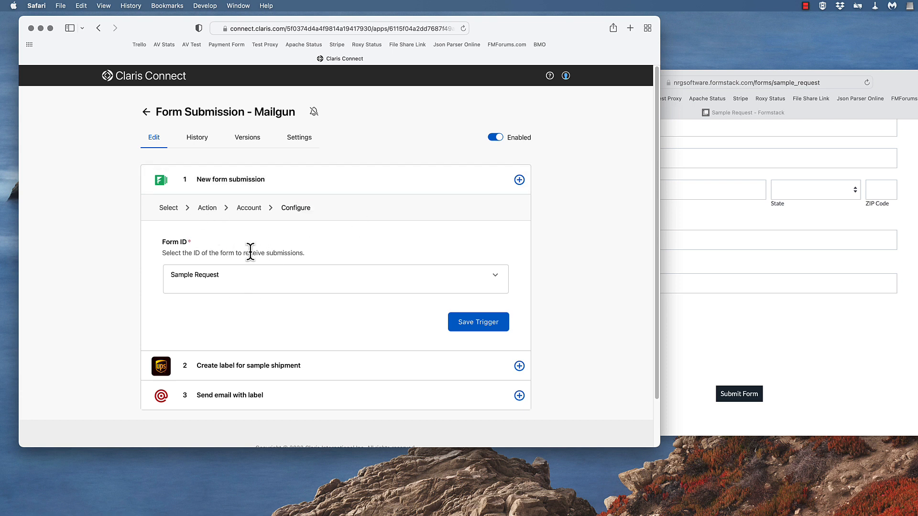
Examine the Create label for sample shipment step's shipper fields, recipient mappings from Step 1, package settings and service type
scroll(232, 329, "down", 1)
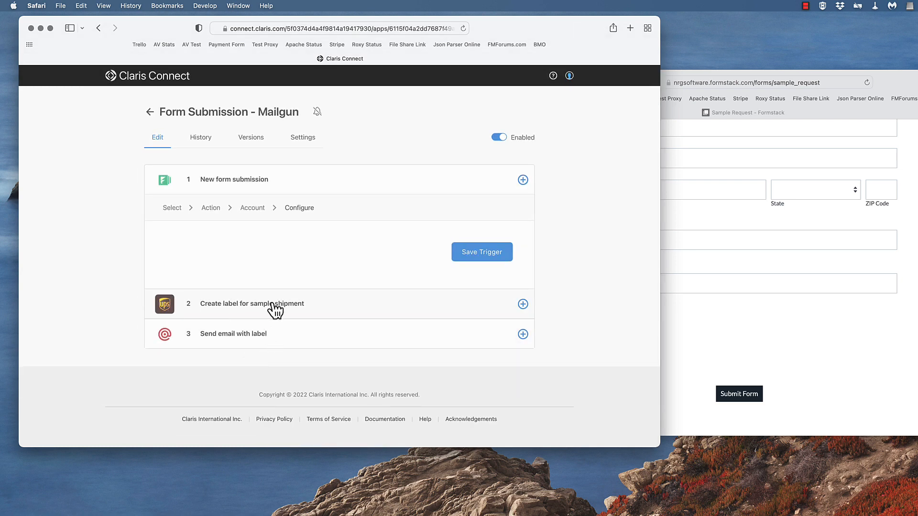
left_click(275, 311)
scroll(223, 201, "down", 5)
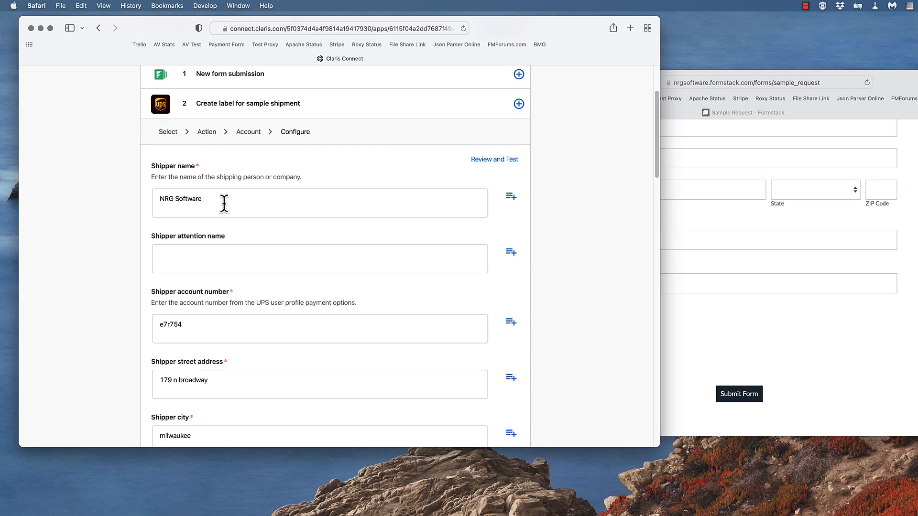
scroll(224, 205, "down", 5)
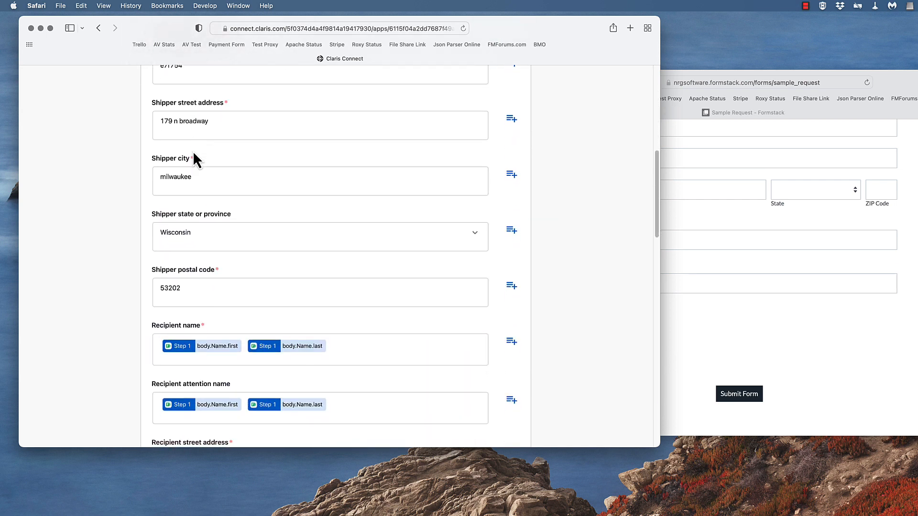
scroll(264, 283, "down", 2)
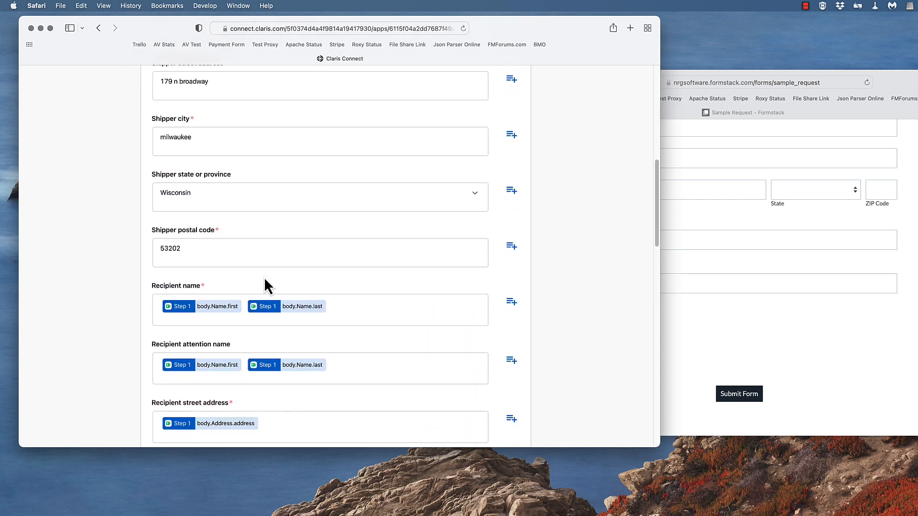
scroll(271, 344, "down", 8)
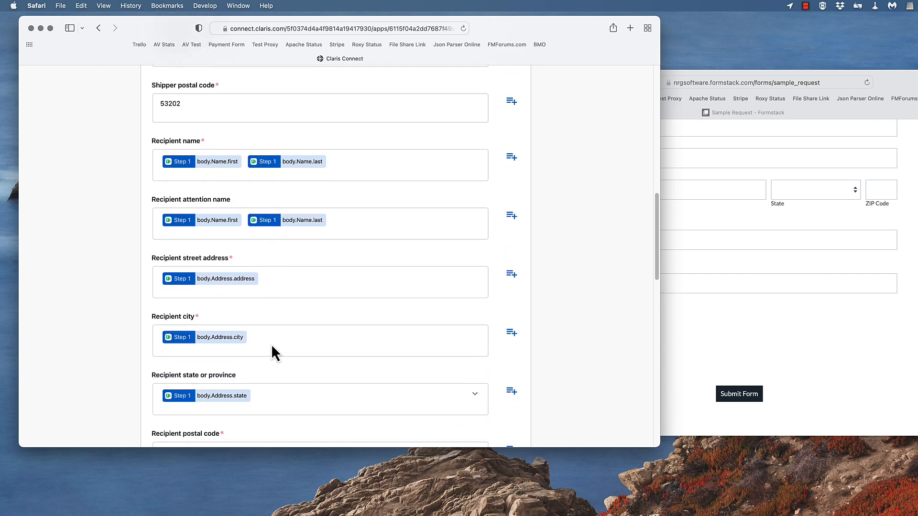
scroll(246, 335, "down", 10)
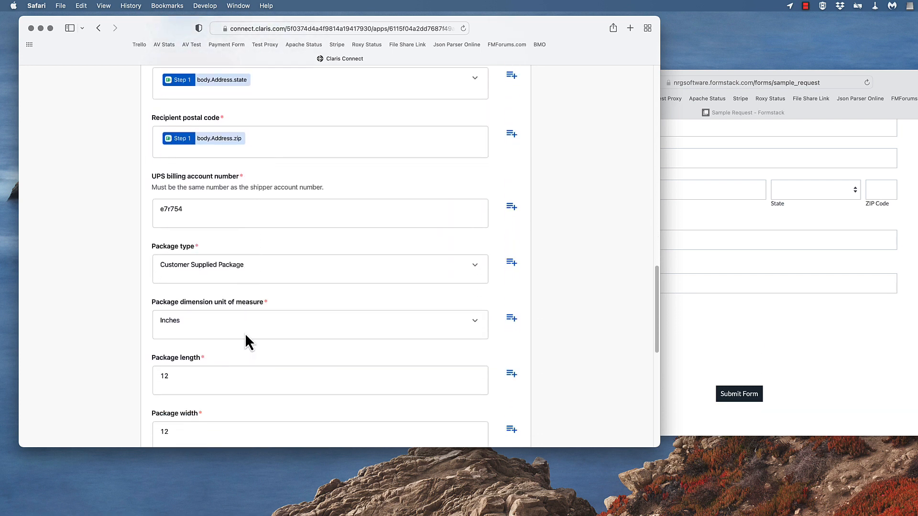
scroll(245, 334, "down", 1)
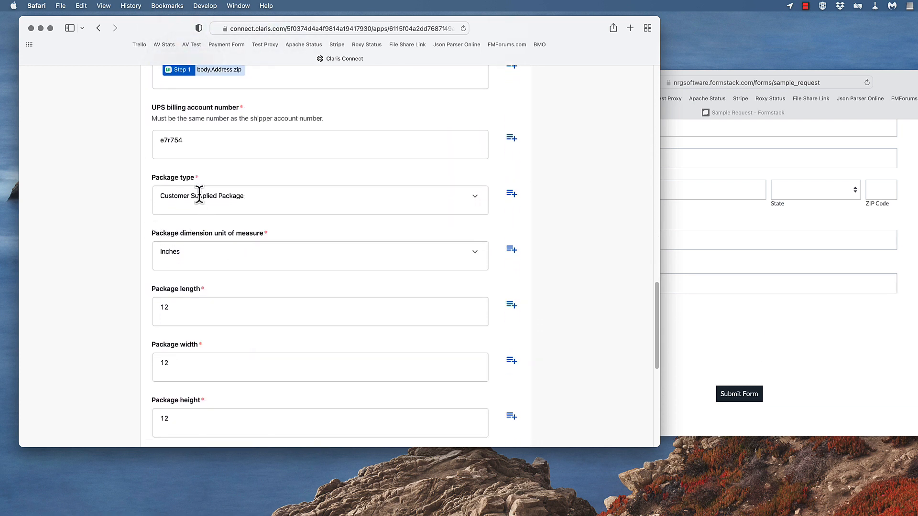
scroll(214, 195, "down", 7)
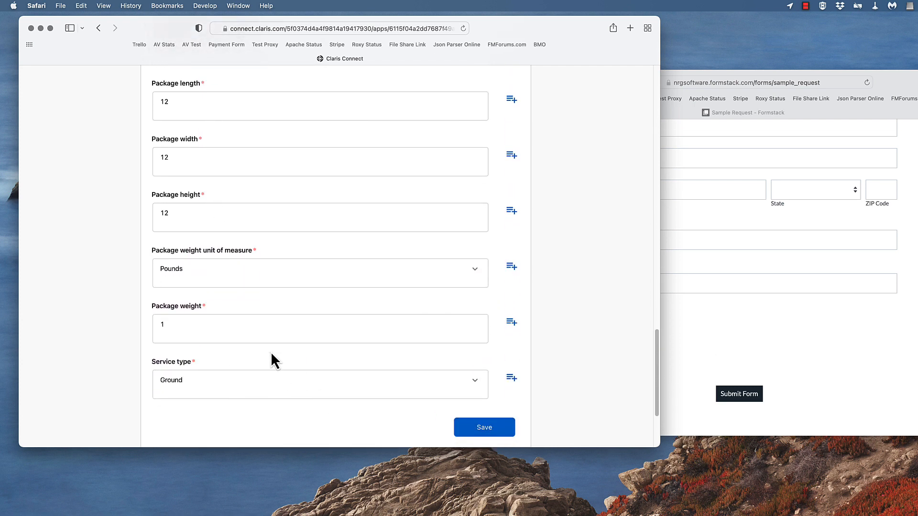
scroll(270, 356, "up", 7)
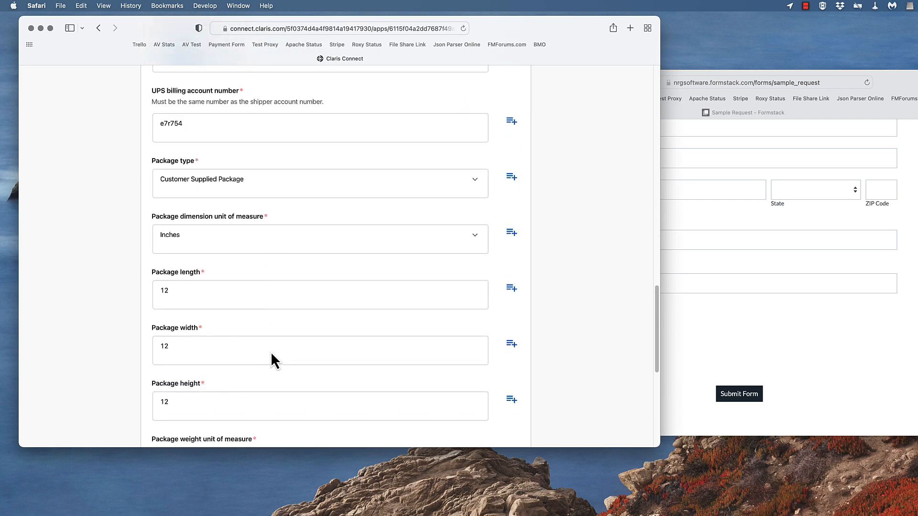
scroll(271, 353, "down", 10)
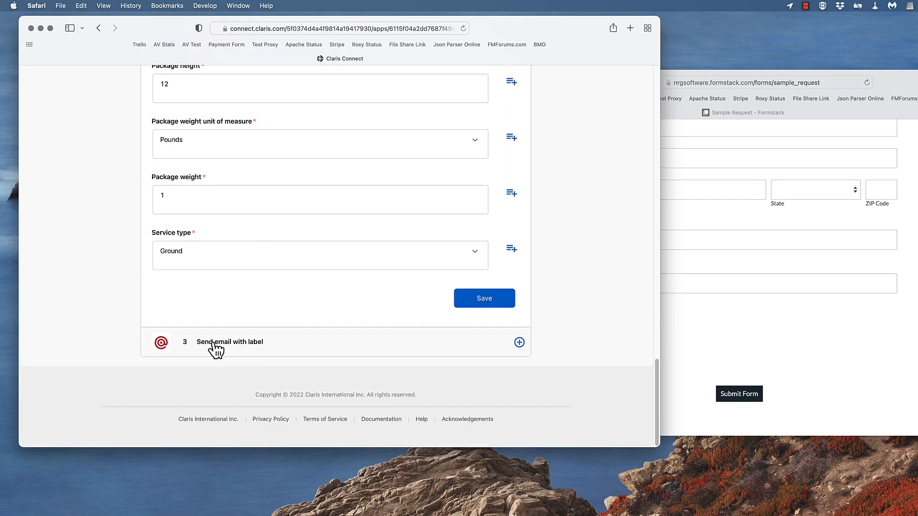
Examine the Send email with label step's recipient, subject, attachment and HTML body with the mapped name, sample and label image
left_click(519, 342)
left_click(519, 255)
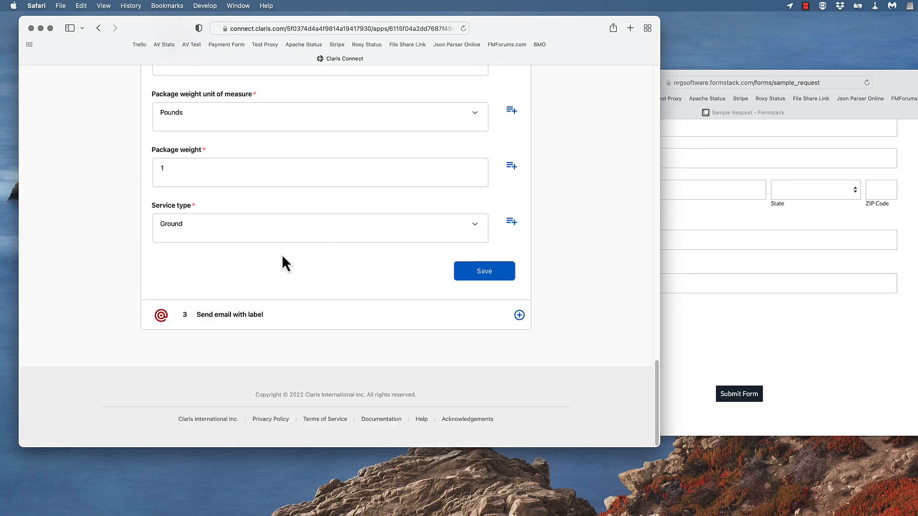
left_click(259, 315)
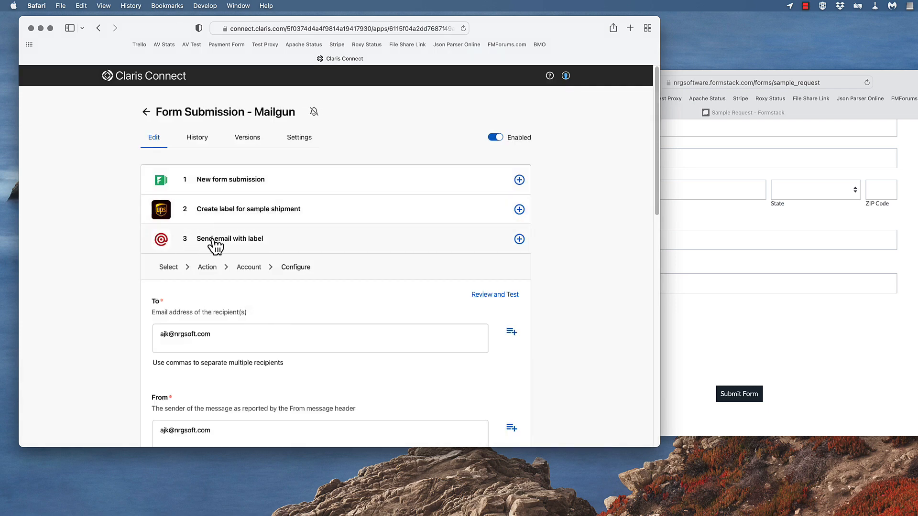
scroll(313, 276, "down", 2)
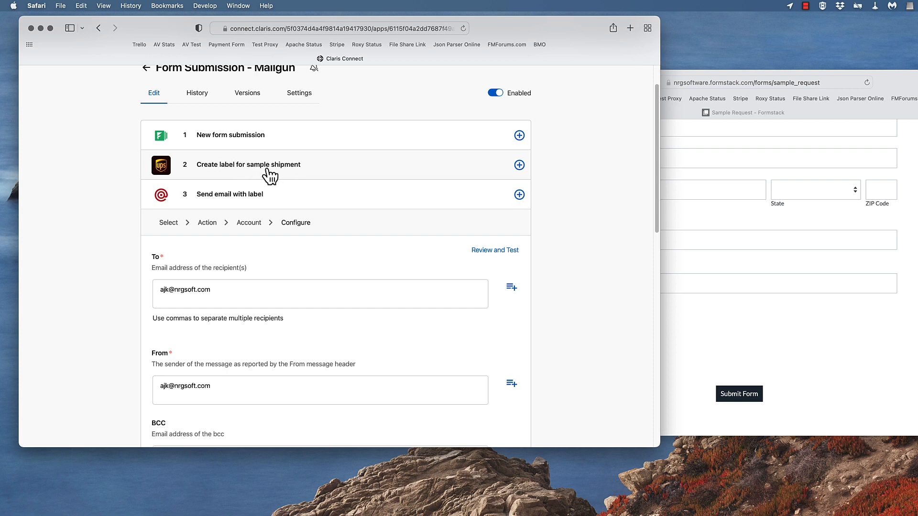
scroll(259, 246, "down", 5)
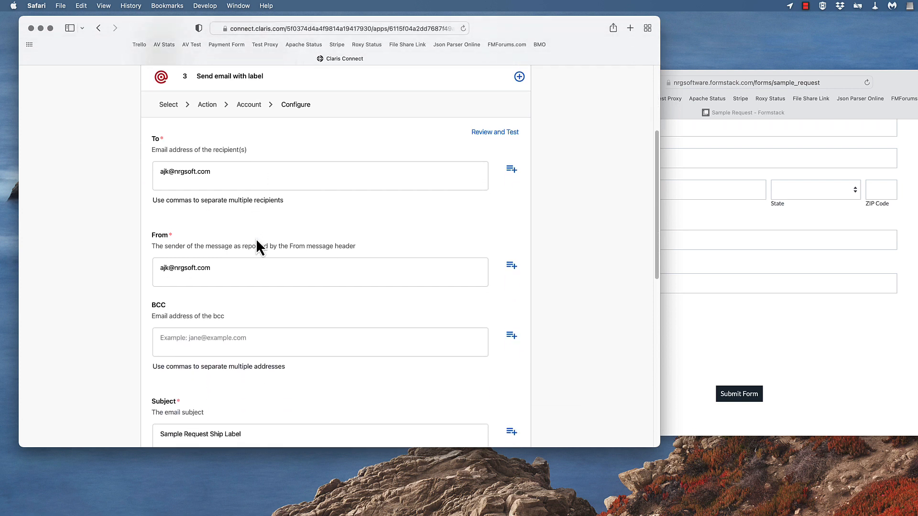
scroll(257, 241, "down", 5)
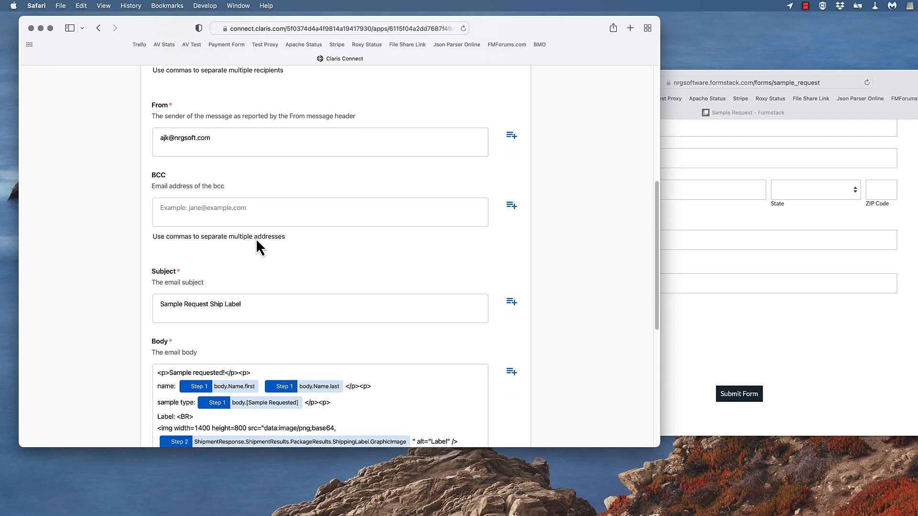
scroll(257, 241, "down", 4)
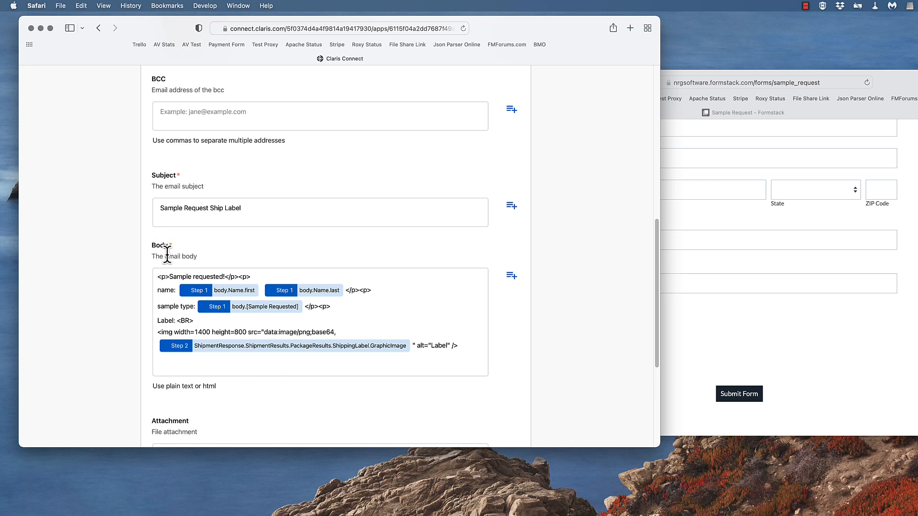
scroll(161, 272, "down", 1)
left_click_drag(157, 252, 466, 328)
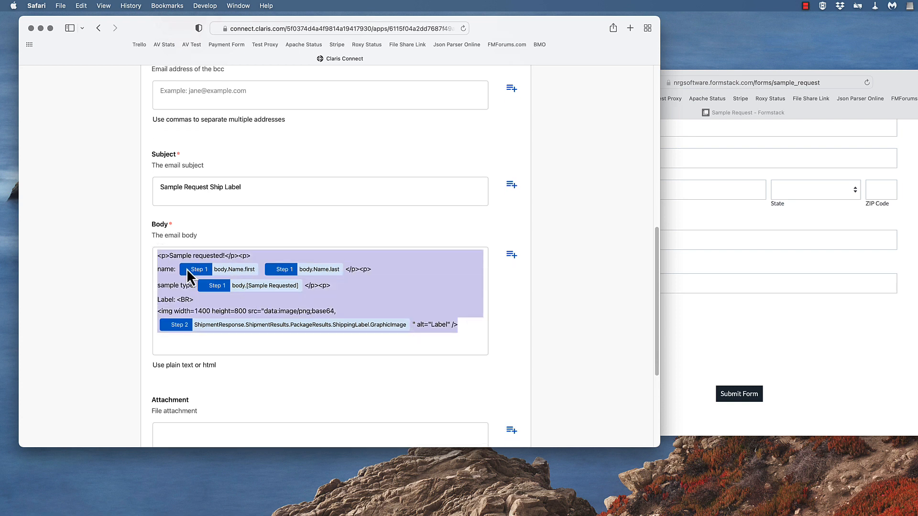
left_click(186, 311)
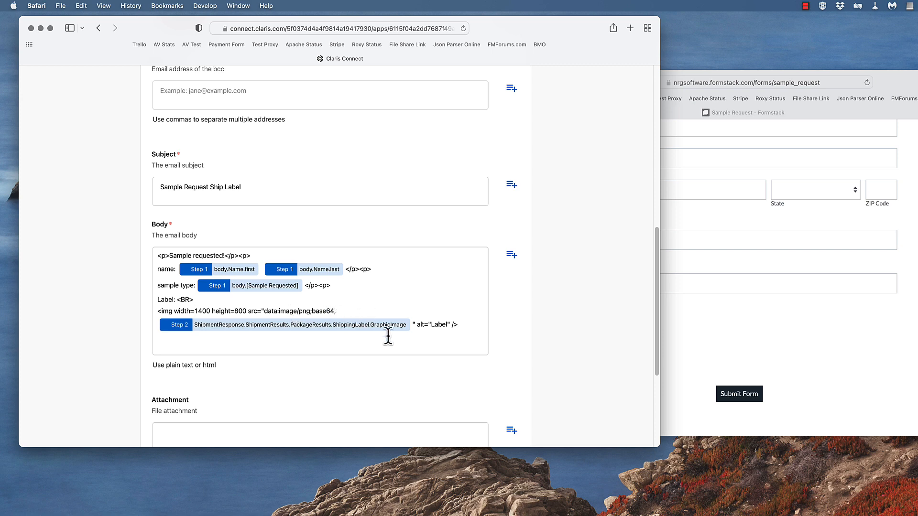
scroll(279, 377, "down", 5)
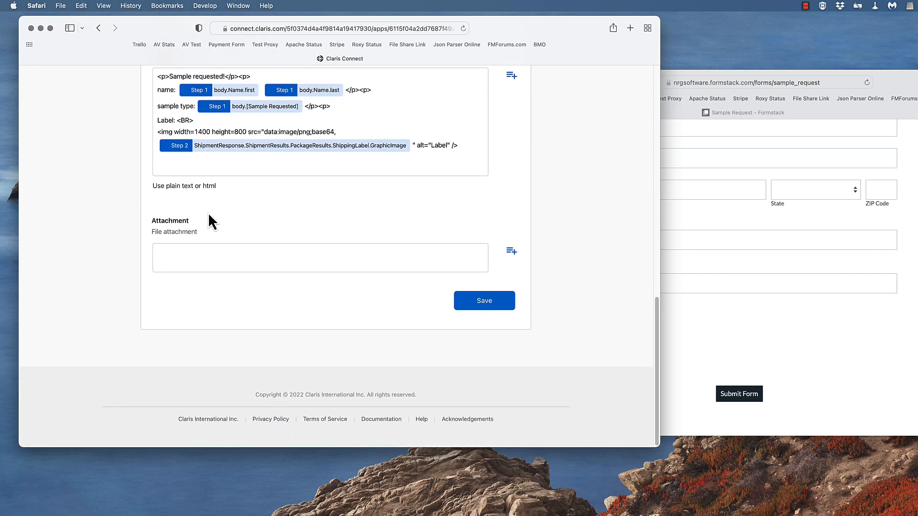
scroll(291, 272, "up", 4)
scroll(291, 271, "up", 15)
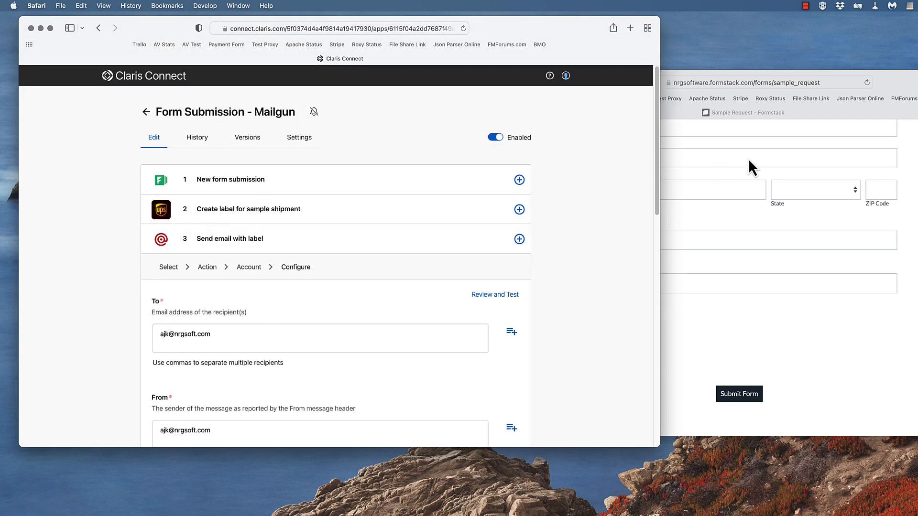
Switch back to the Formstack Sample Request form and enter the requester's first and last names
left_click_drag(879, 81, 549, 45)
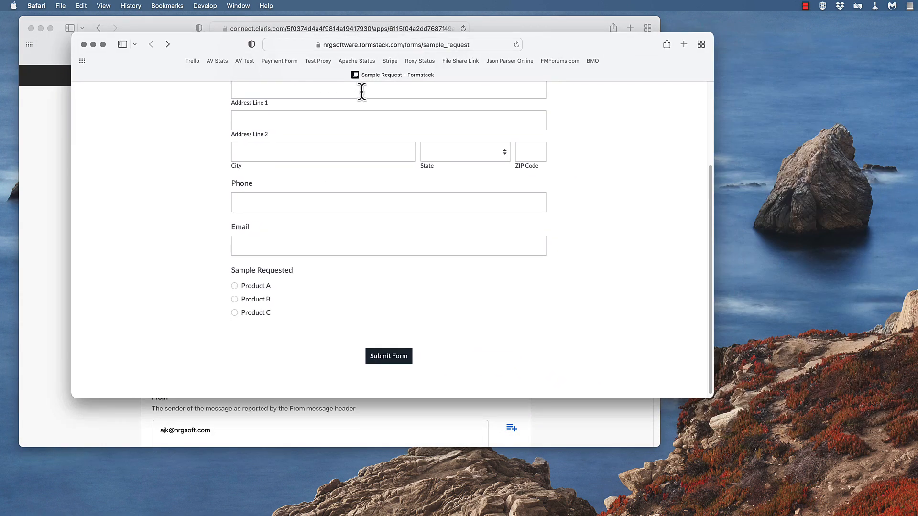
scroll(382, 110, "up", 5)
left_click(290, 148)
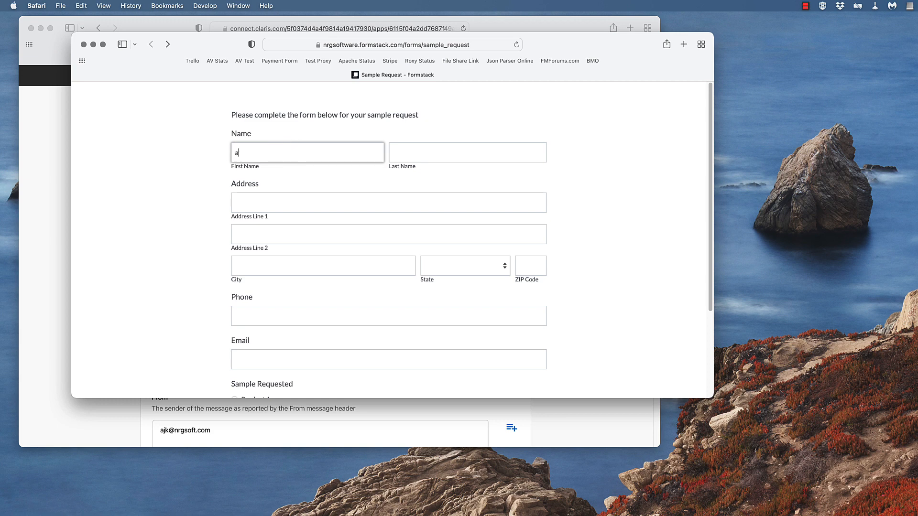
key("Tab")
key("Tab")
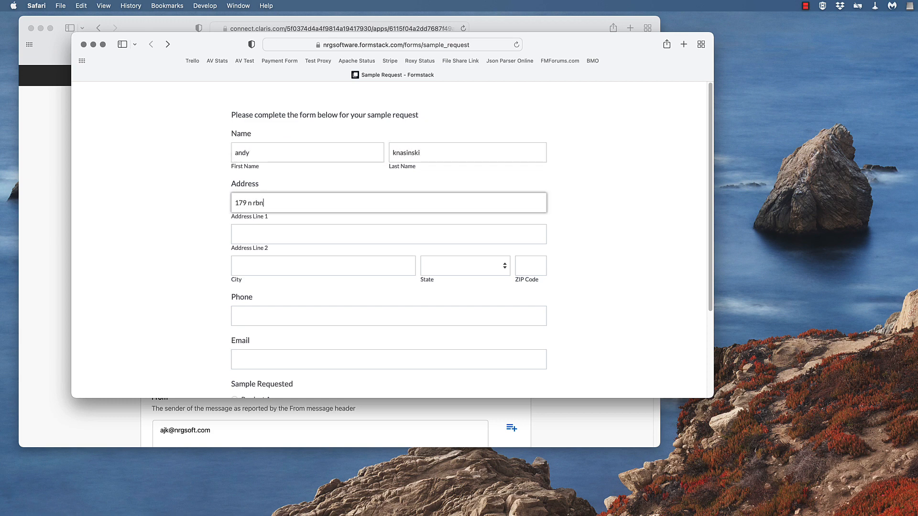
Enter the requester's street address on the first address line and leave the second line blank
key("Tab")
key("Tab")
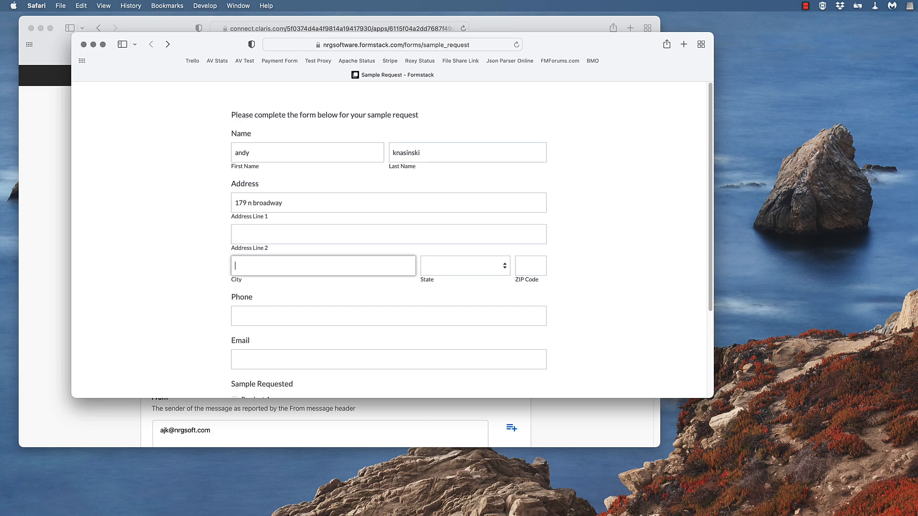
Fill in the city, state and ZIP code of the requester's address
type("milwaukee")
key("Tab")
type("wis")
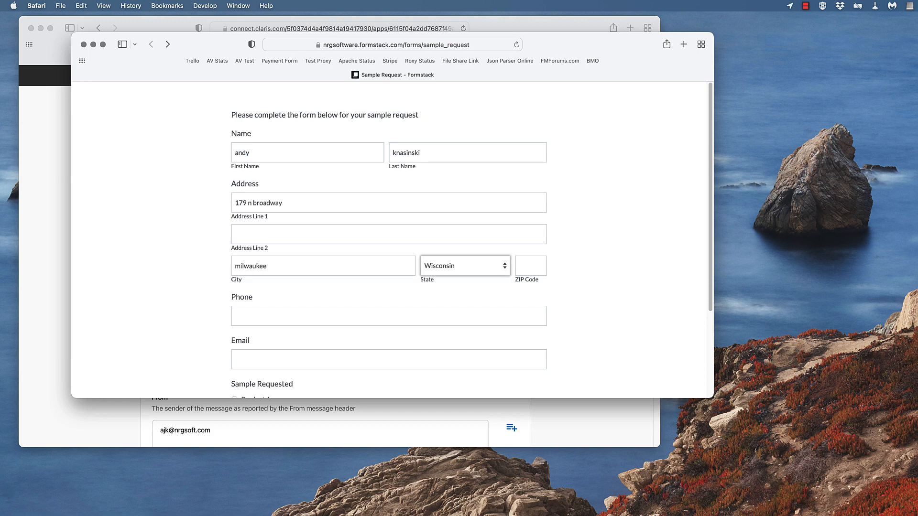
key("Tab")
type("53202")
key("Tab")
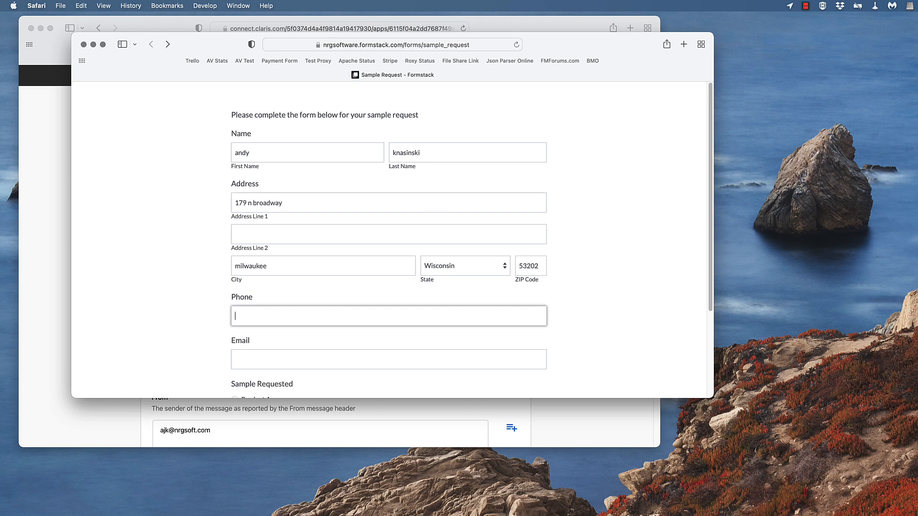
Fill in the requester's phone number and email address on the Sample Request form
key("Tab")
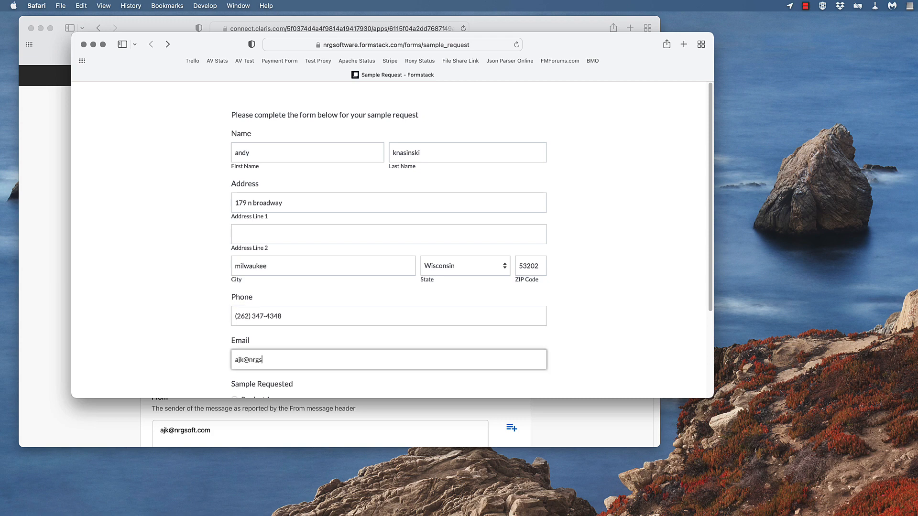
key("Tab")
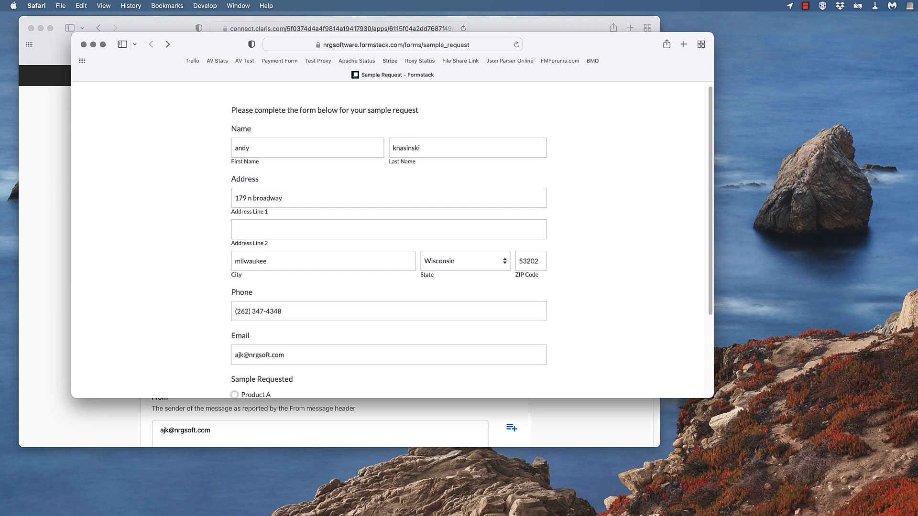
Select Product A as the requested sample and submit the form
left_click(261, 396)
scroll(315, 361, "down", 5)
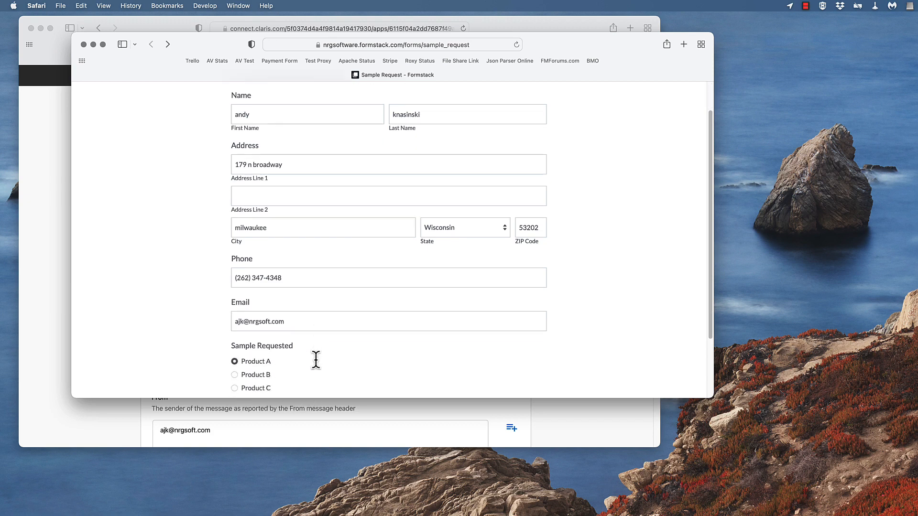
left_click(381, 356)
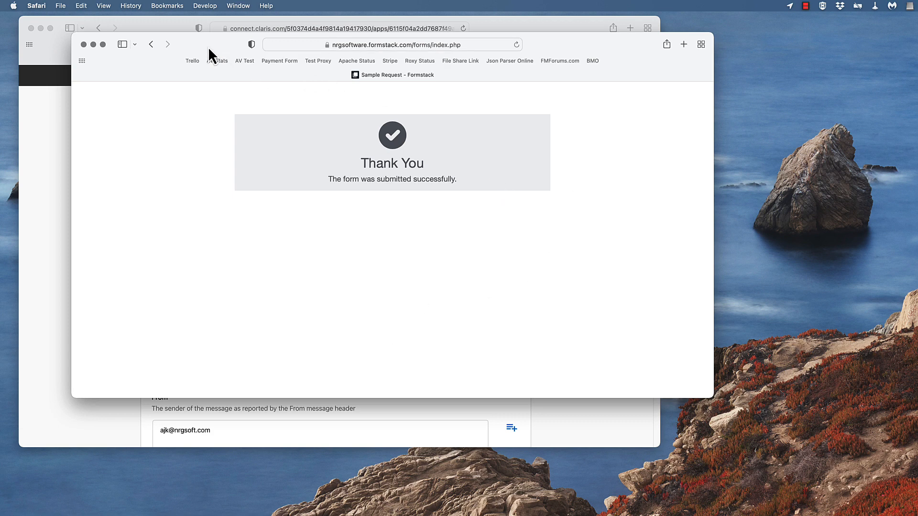
Move the submitted form window out of the way, then show the Sample Request Ship Label email in a window that fits the screen
left_click_drag(208, 47, 917, 86)
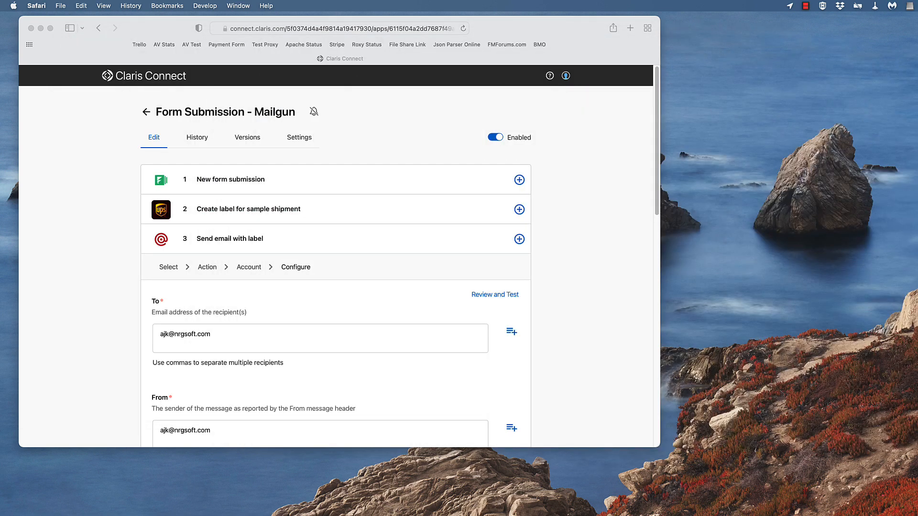
left_click(407, 93)
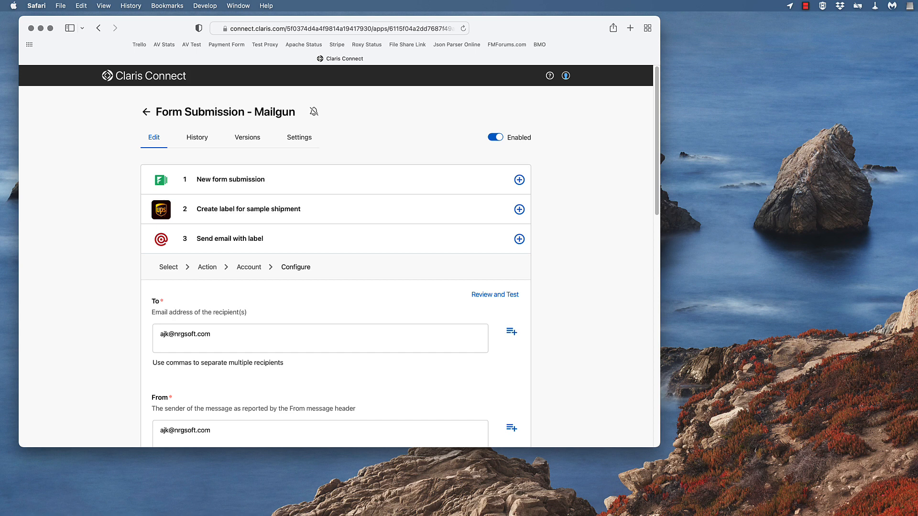
left_click_drag(917, 334, 284, 24)
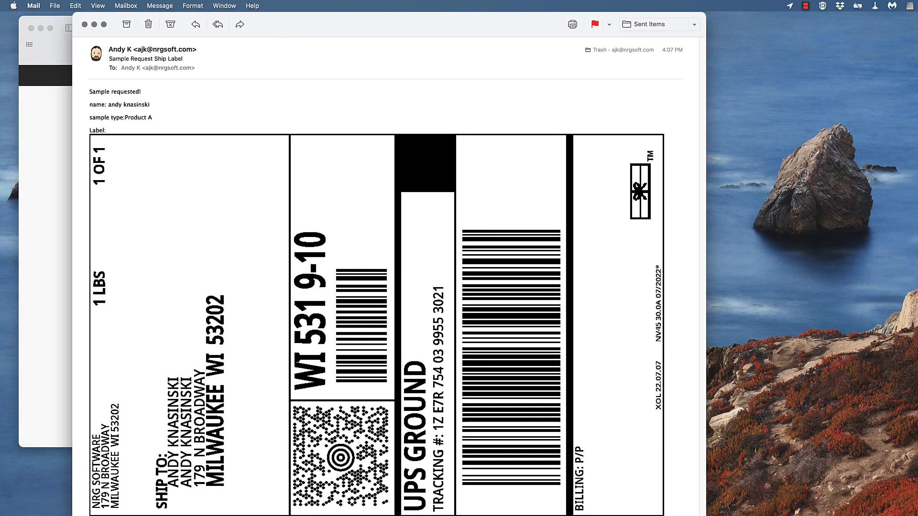
left_click_drag(688, 515, 686, 468)
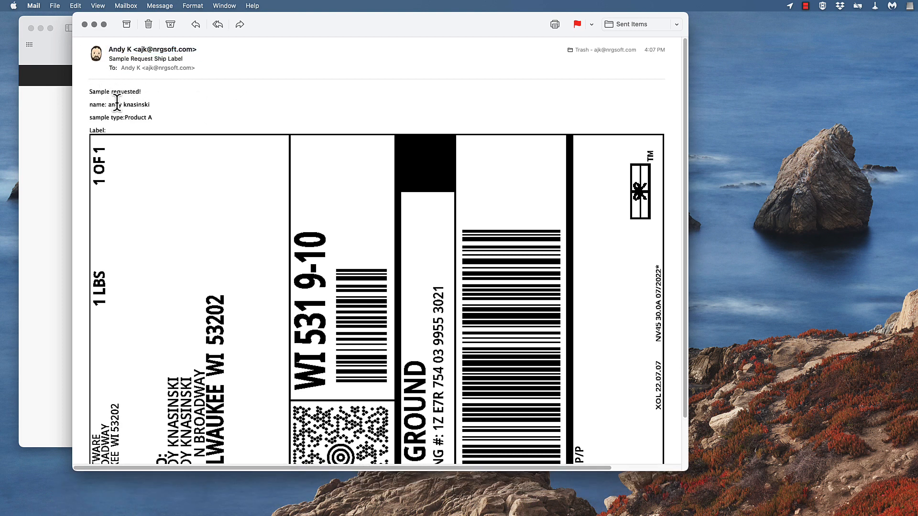
Check the requester's name, the sample type and the UPS Ground label in the Sample Request Ship Label email
double_click(131, 104)
left_click_drag(124, 117, 157, 115)
scroll(200, 144, "down", 3)
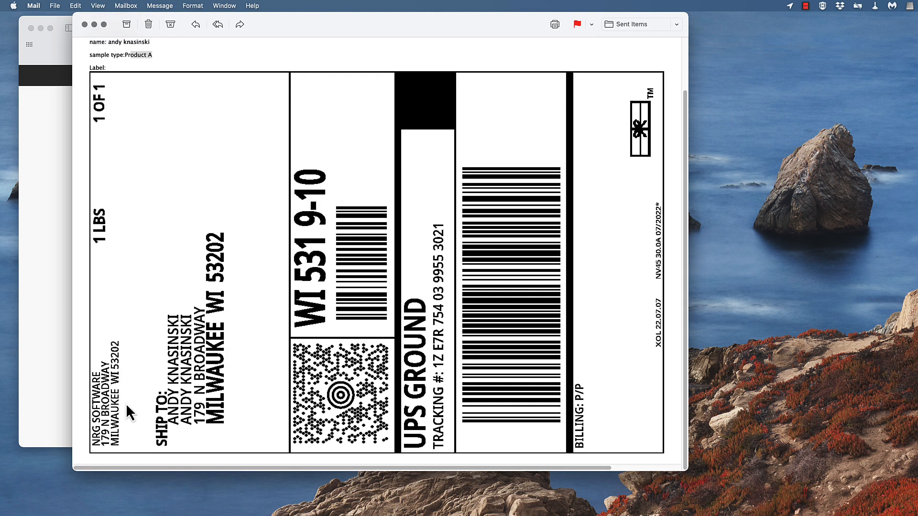
scroll(213, 375, "right", 1)
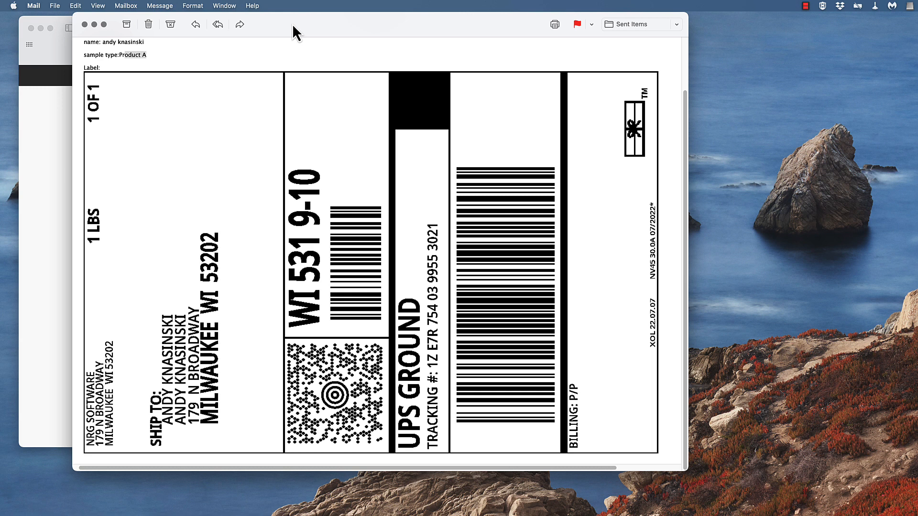
Close the label email and return to the Demo Flows list in Claris Connect
key("super+Tab")
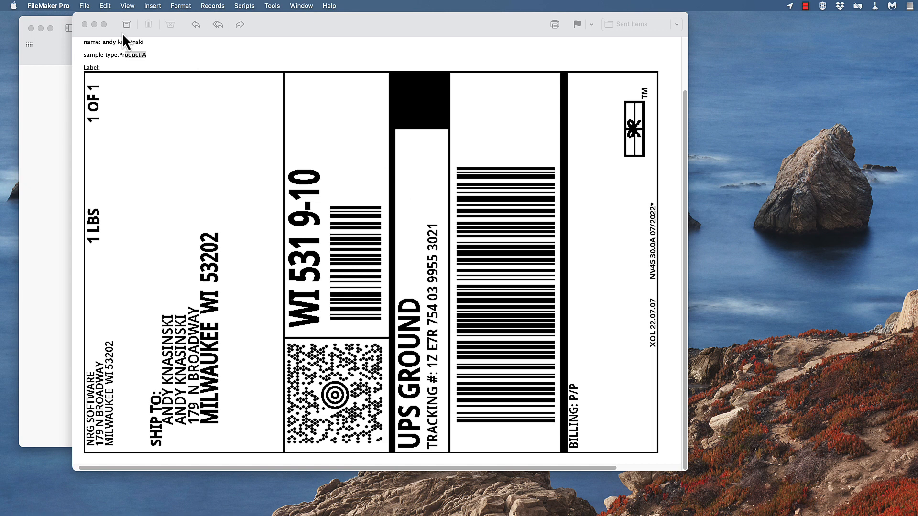
left_click(84, 24)
left_click(102, 18)
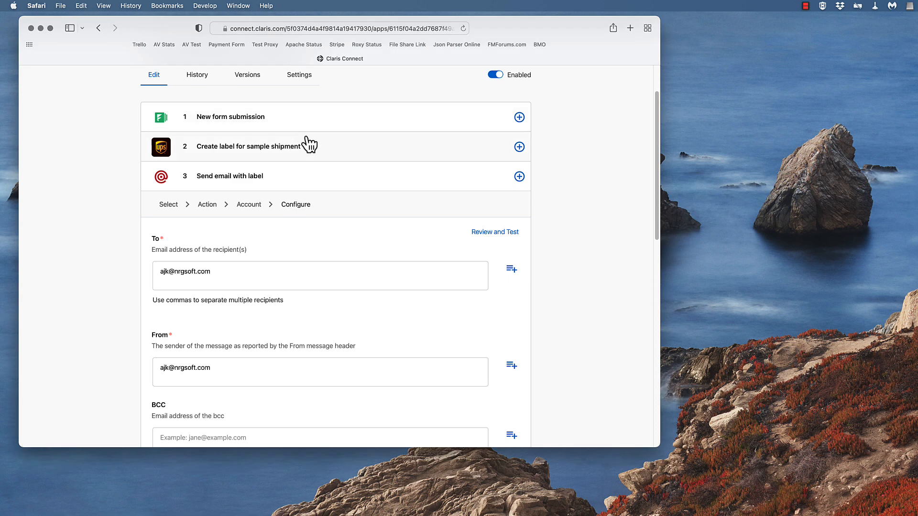
scroll(325, 130, "up", 3)
left_click(149, 113)
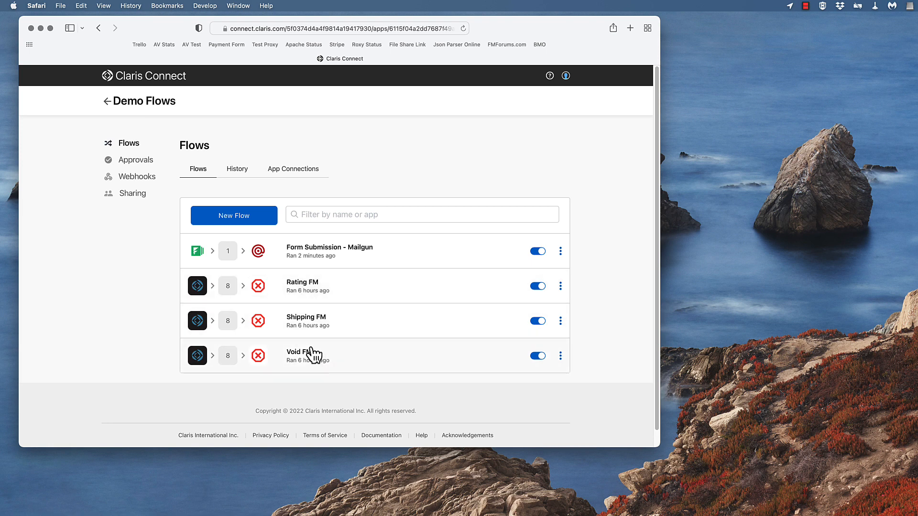
Open the Rating FM flow and examine its script trigger, rate condition, Get rate action, error branch and record and script steps
left_click(307, 287)
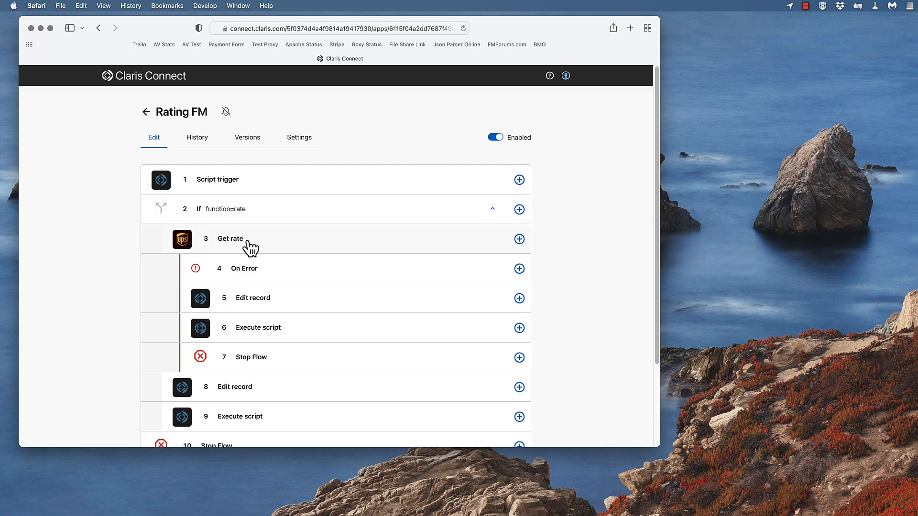
scroll(249, 247, "down", 2)
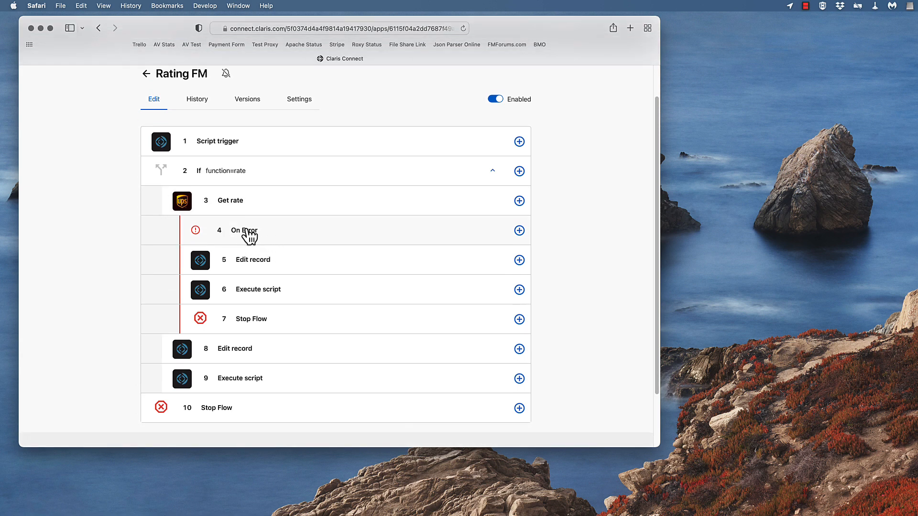
scroll(265, 318, "down", 3)
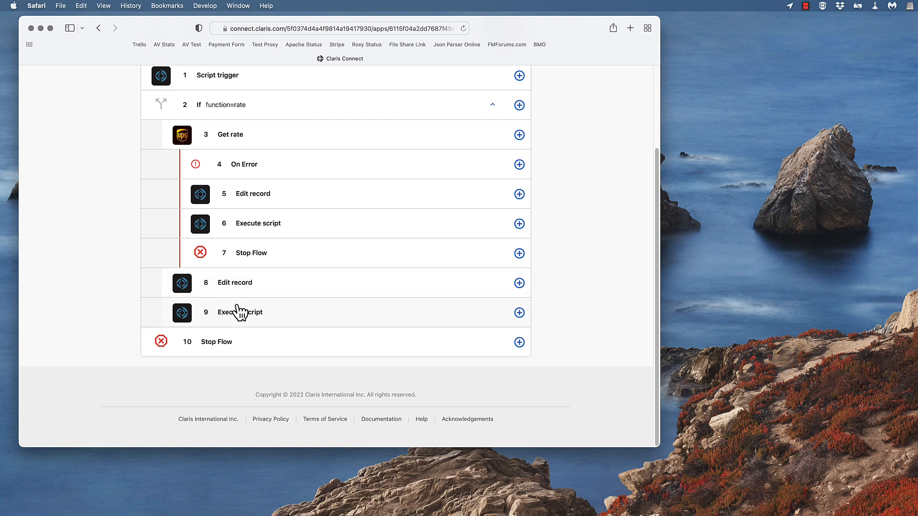
scroll(240, 311, "up", 5)
Switch to FileMaker Pro, bring the Claris Connect Demo invoice window into view and open the Script Workspace
key("super+Tab")
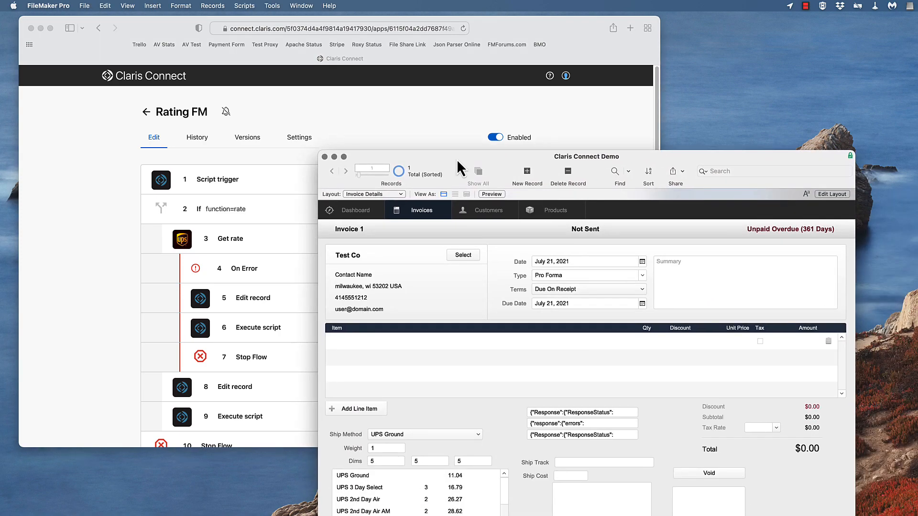
left_click_drag(457, 159, 314, 32)
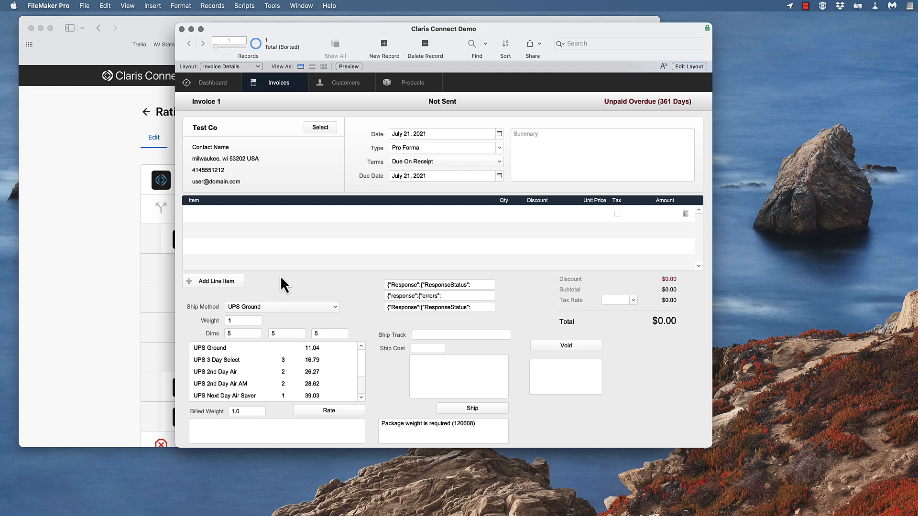
left_click(246, 6)
left_click(251, 18)
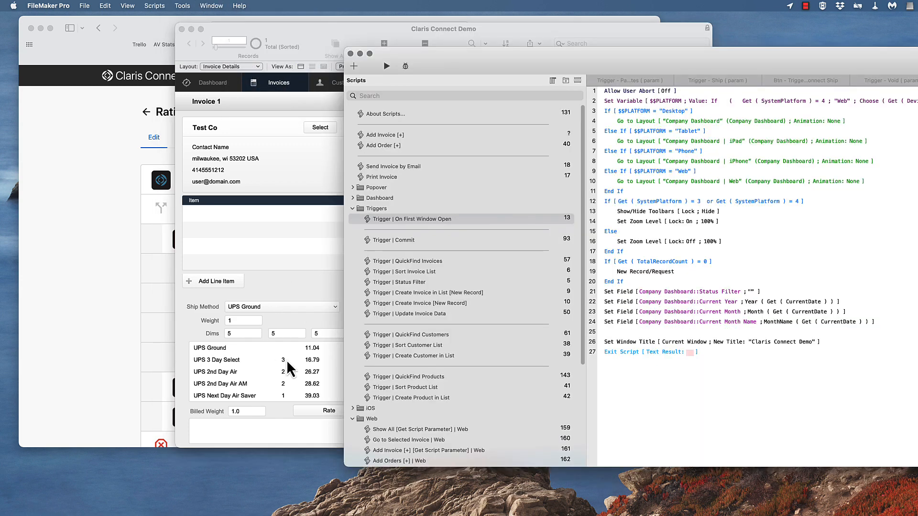
left_click(315, 410)
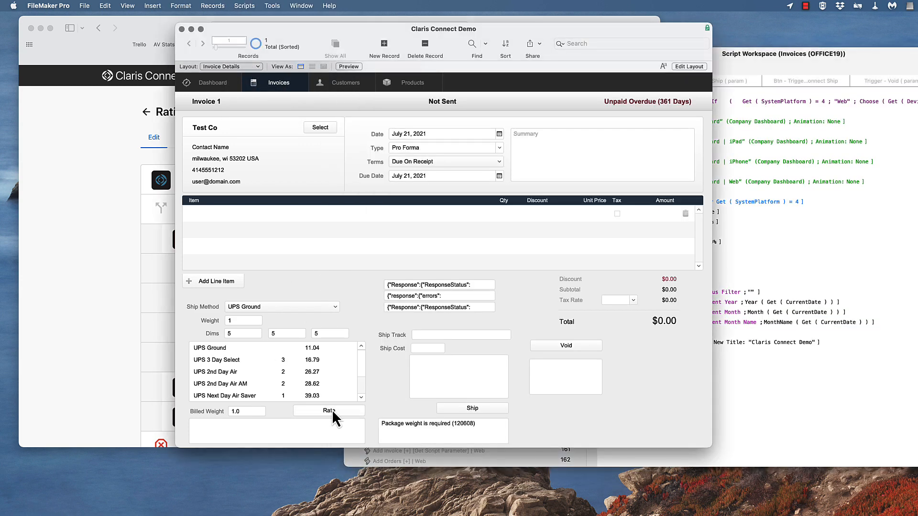
Search the scripts for "rate" and view the Btn - Trigger Claris Connect Rates script with its full code on screen
left_click(822, 303)
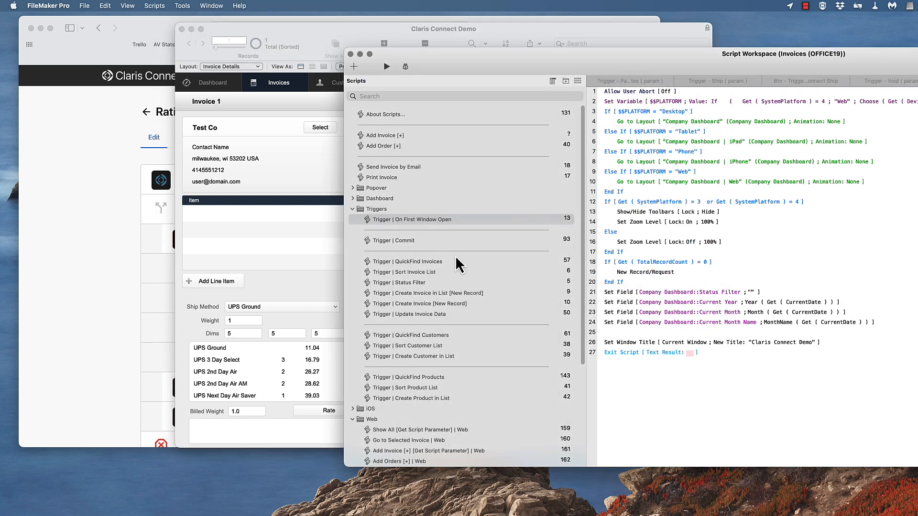
left_click(412, 95)
type("rate")
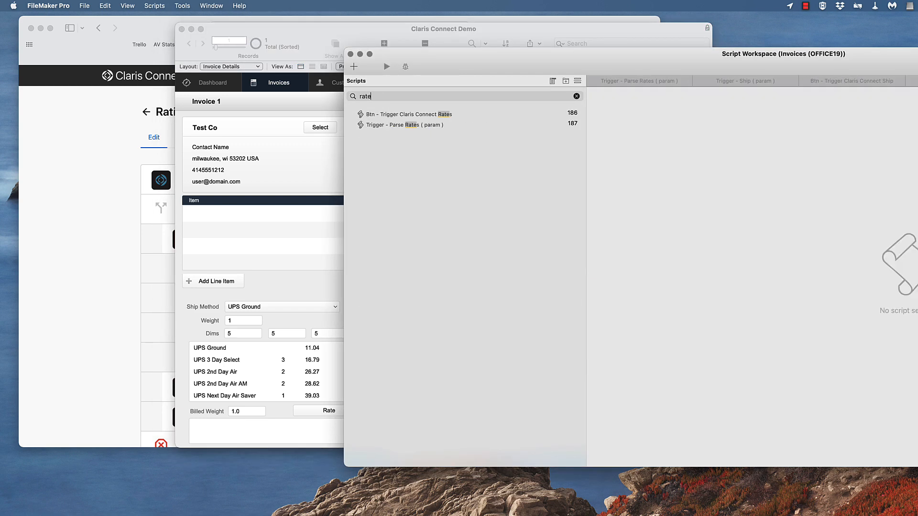
left_click(412, 114)
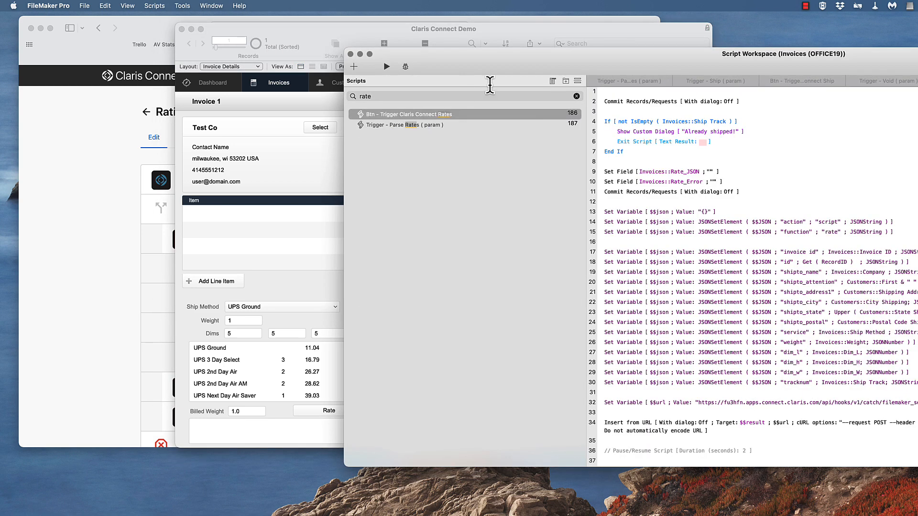
left_click_drag(580, 58, 369, 48)
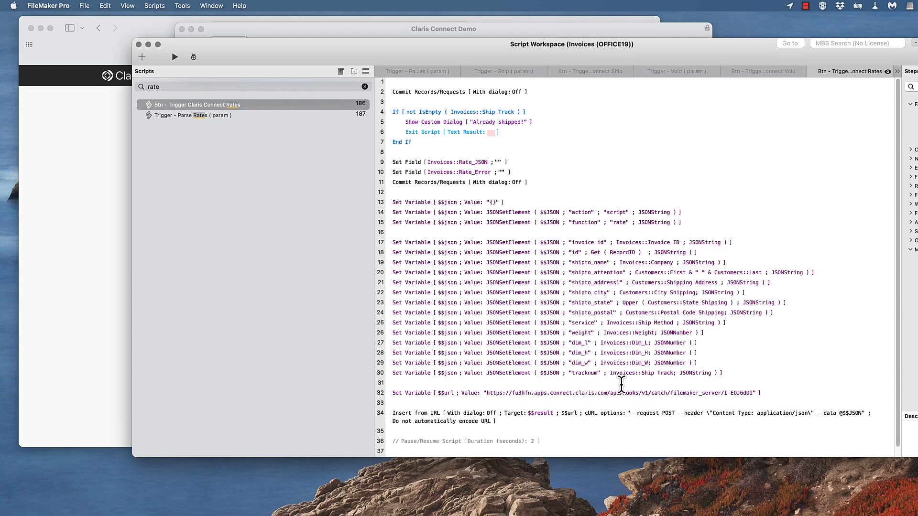
Move the Script Workspace aside and switch back to the Rating FM flow in Claris Connect
left_click_drag(288, 56, 917, 154)
left_click(313, 283)
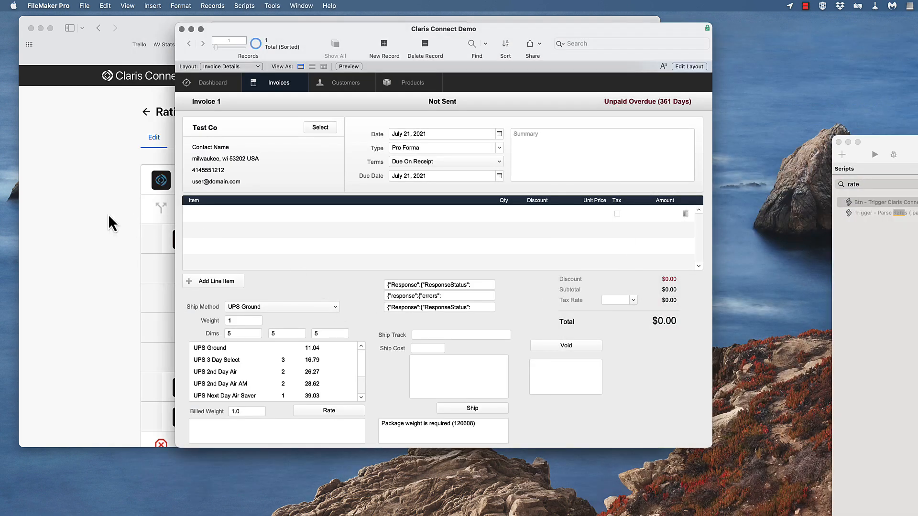
left_click(103, 222)
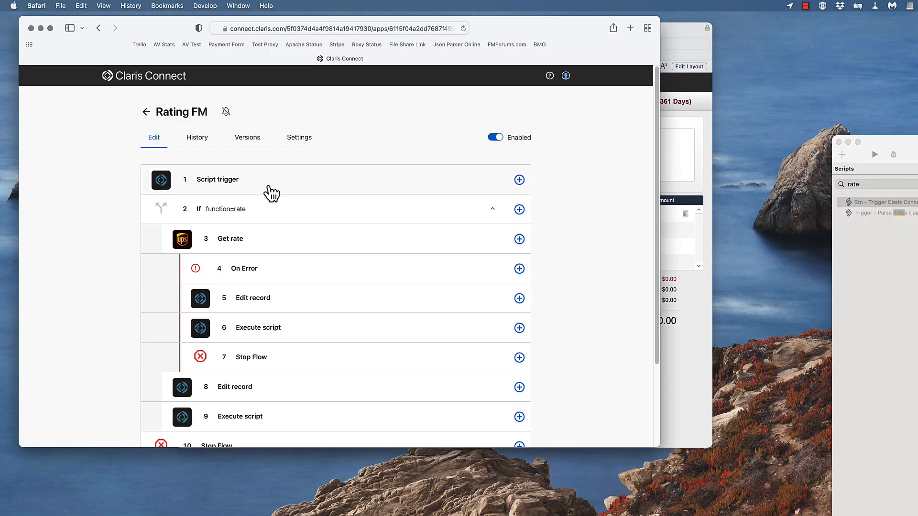
Open the Get rate action and examine its shipper fields and the recipient fields mapped from the script trigger
left_click(233, 239)
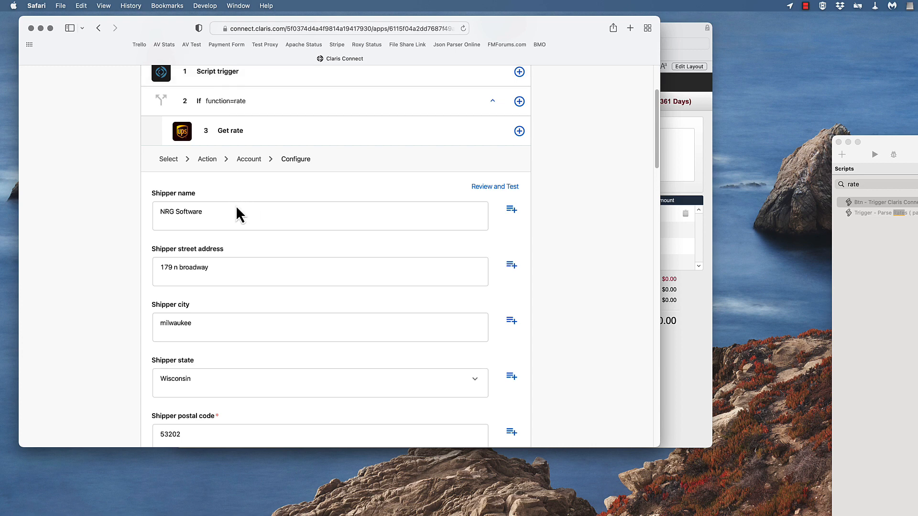
scroll(237, 210, "down", 4)
scroll(214, 325, "down", 3)
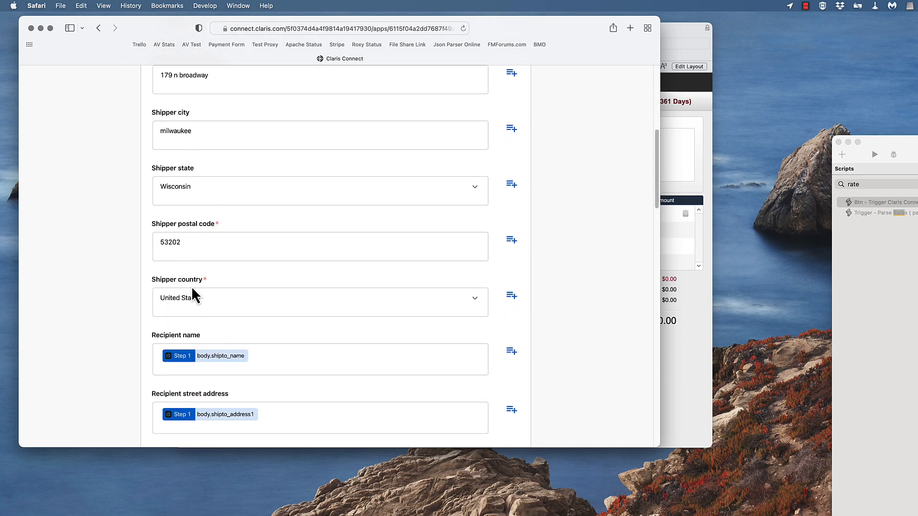
scroll(192, 289, "down", 3)
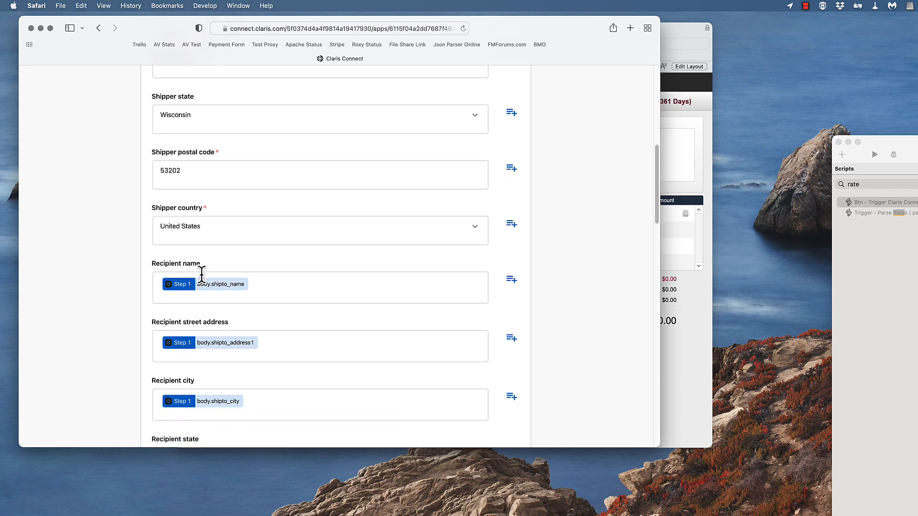
scroll(245, 266, "down", 3)
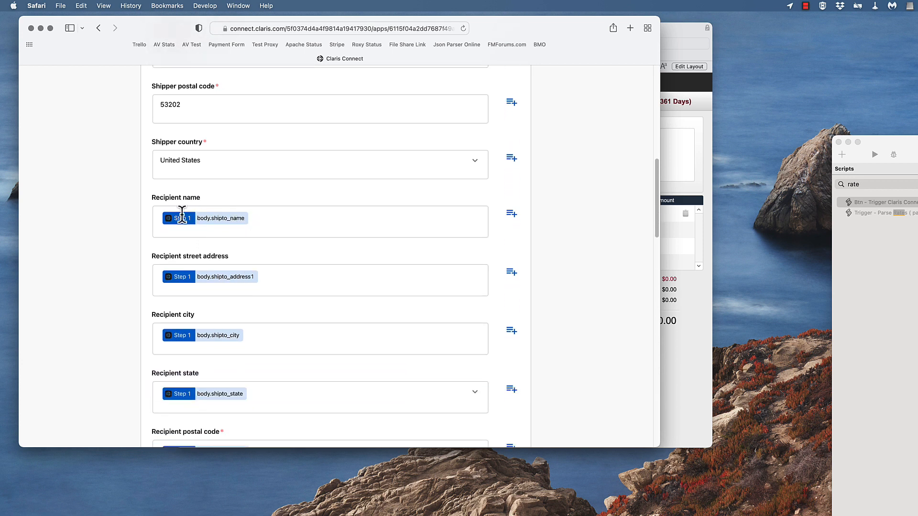
scroll(229, 296, "down", 10)
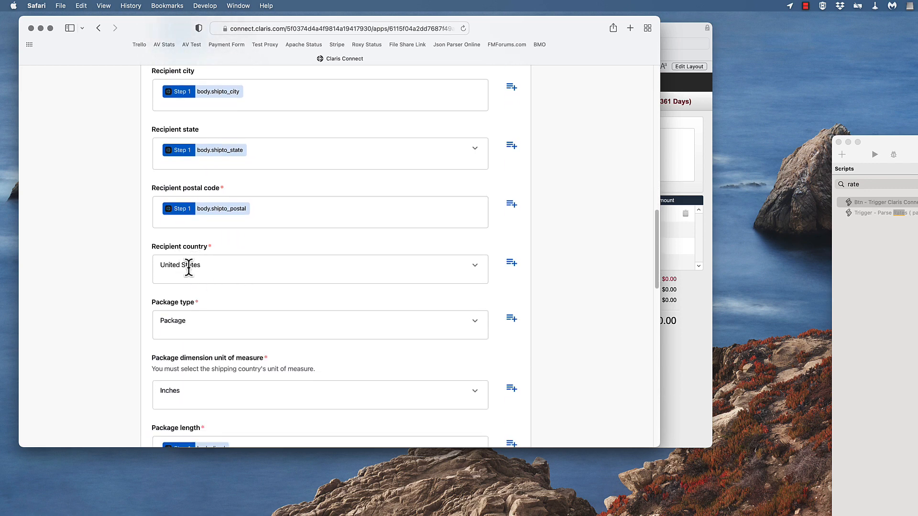
scroll(200, 279, "down", 4)
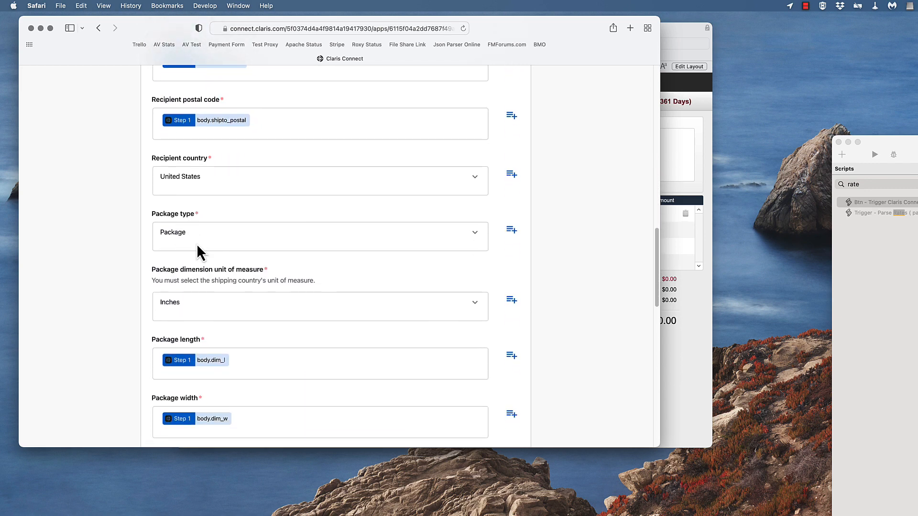
Examine the Get rate action's package type, dimension, unit and weight fields through the shipment total weight
scroll(202, 290, "down", 2)
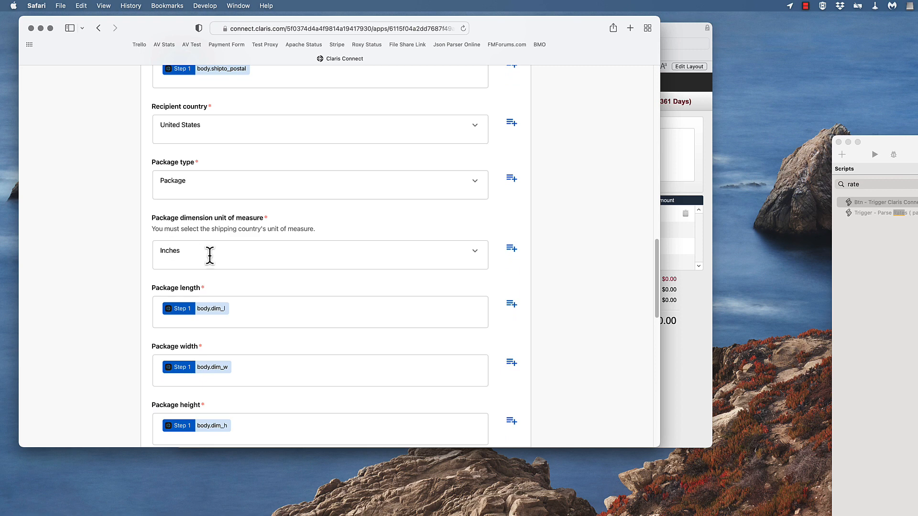
scroll(207, 256, "down", 3)
scroll(208, 235, "down", 3)
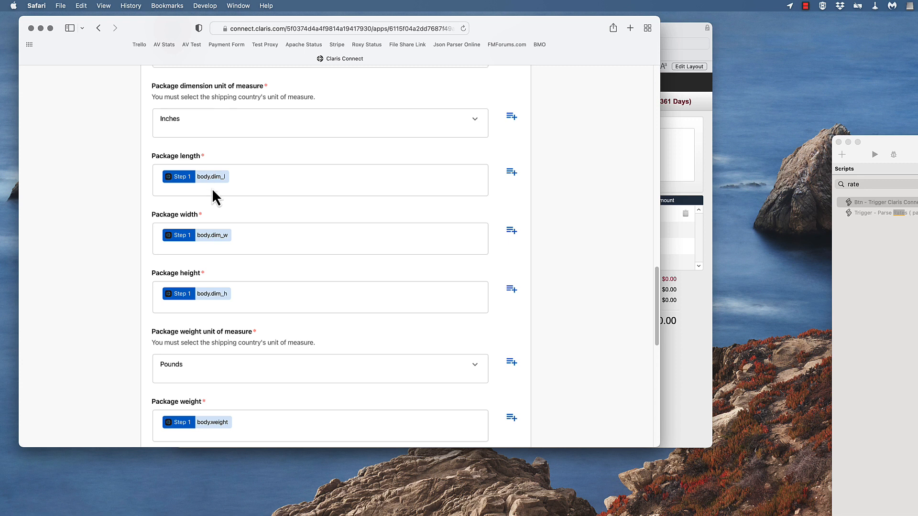
scroll(240, 222, "down", 3)
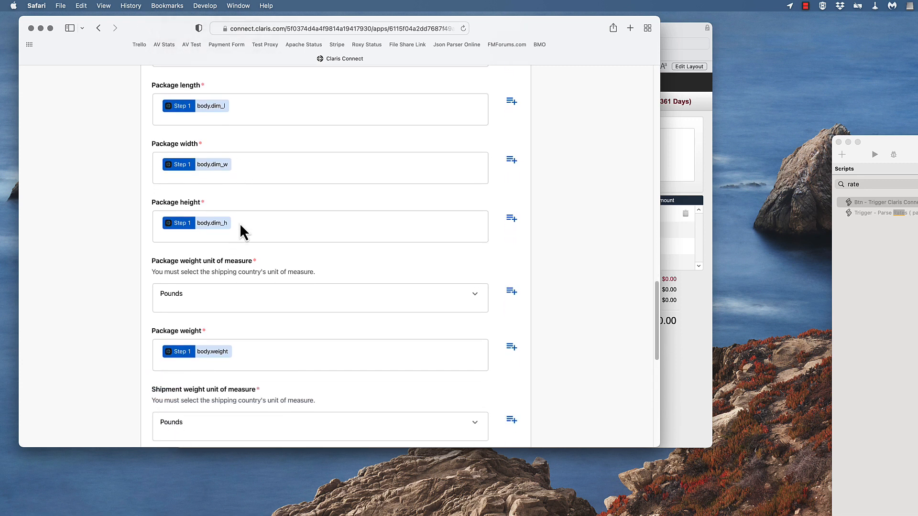
scroll(239, 222, "down", 1)
scroll(222, 321, "down", 8)
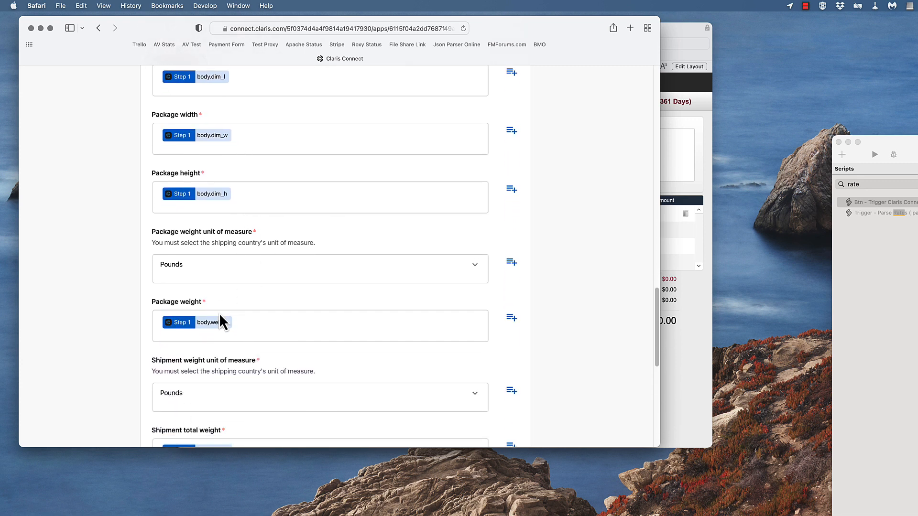
scroll(201, 215, "down", 2)
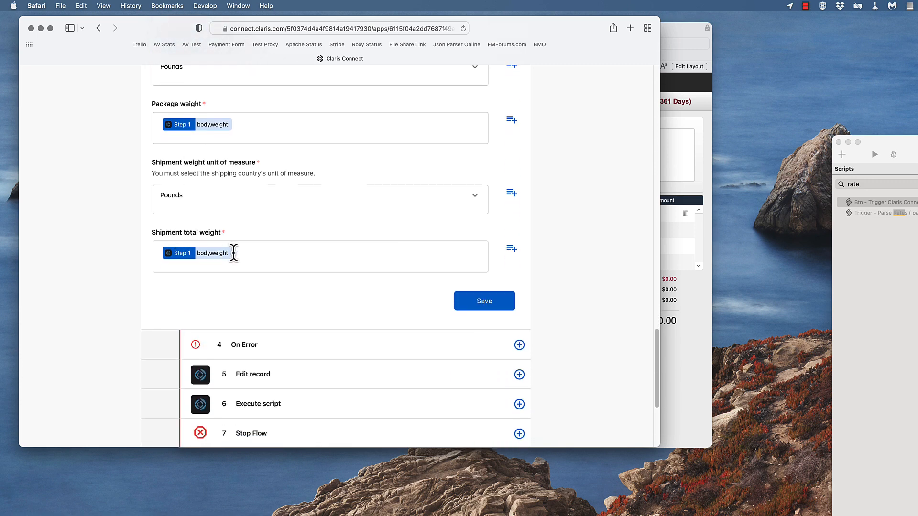
scroll(216, 219, "up", 20)
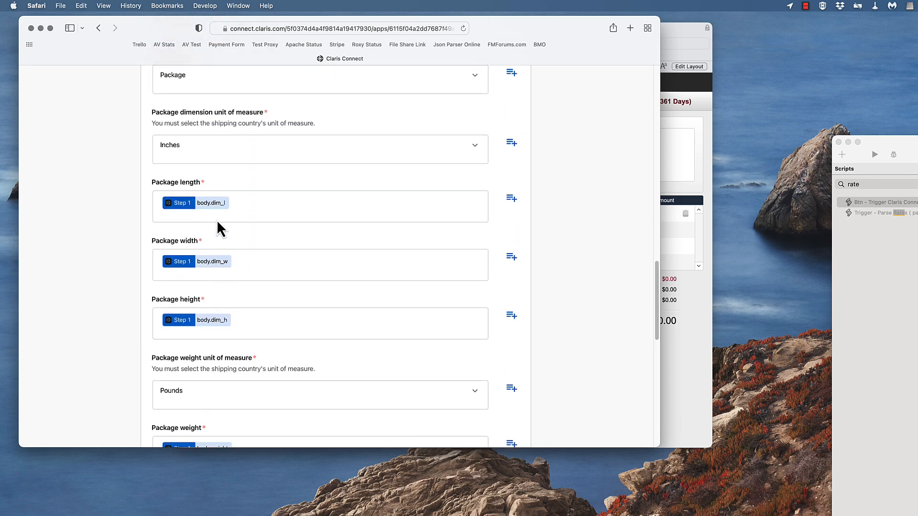
scroll(217, 226, "up", 15)
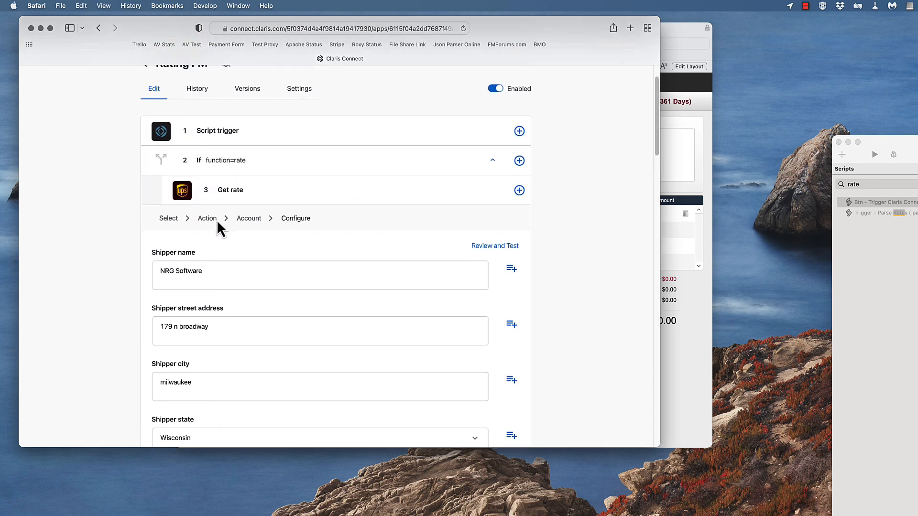
Open Edit record step 8 and examine its layout, Record ID, Rate_JSON and Rate_Error mappings
scroll(274, 289, "down", 10)
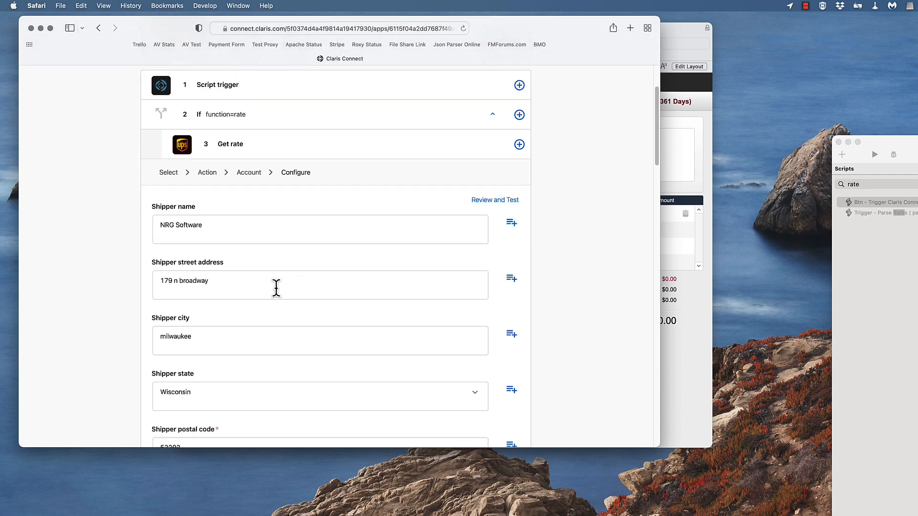
scroll(277, 288, "down", 15)
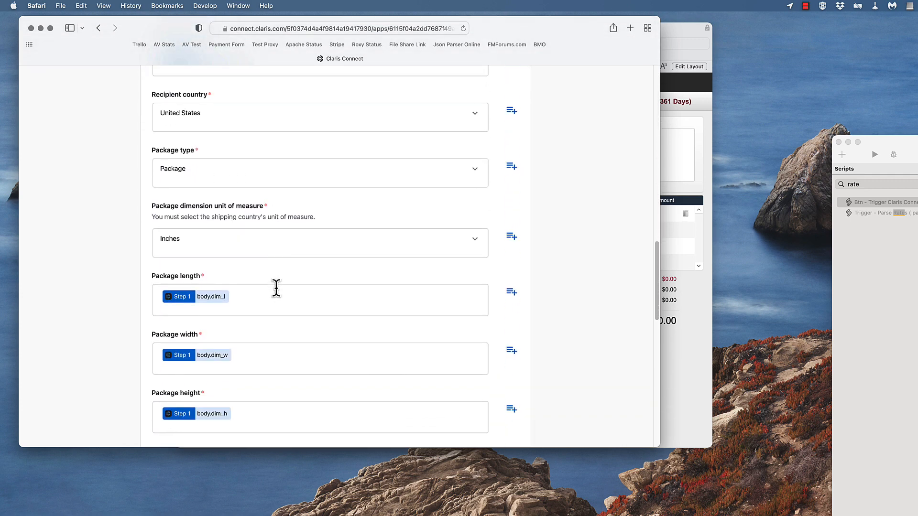
scroll(276, 287, "down", 15)
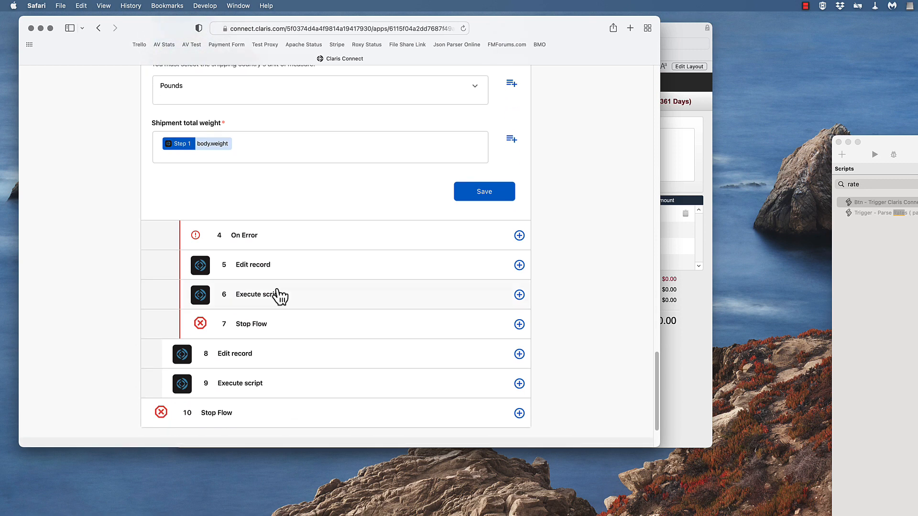
scroll(280, 297, "down", 2)
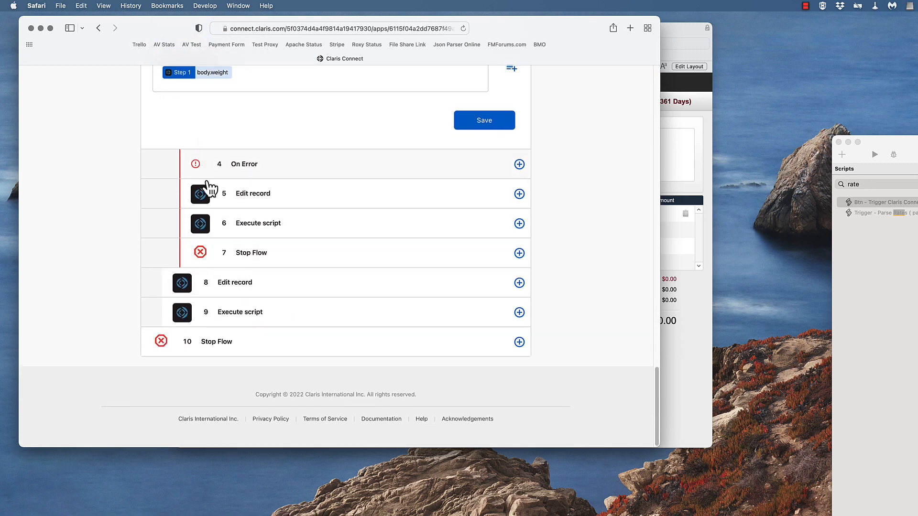
left_click(245, 282)
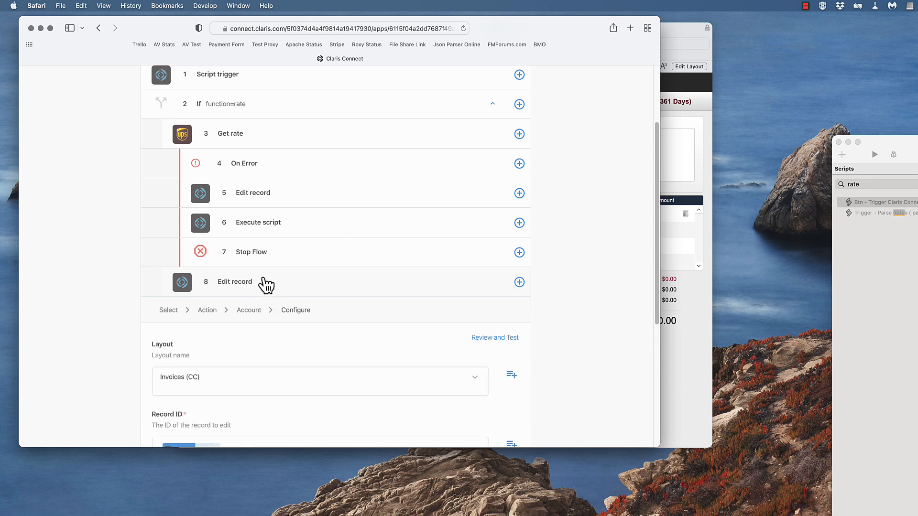
scroll(124, 298, "down", 5)
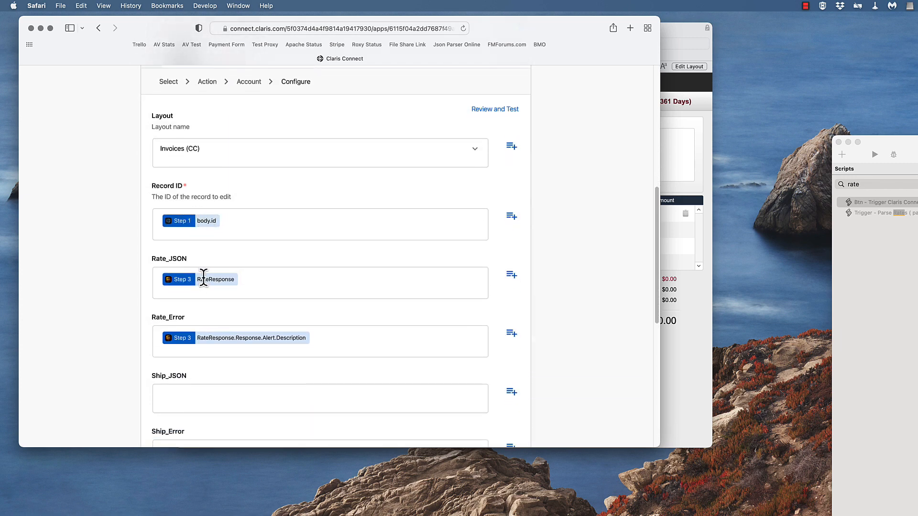
scroll(205, 272, "down", 7)
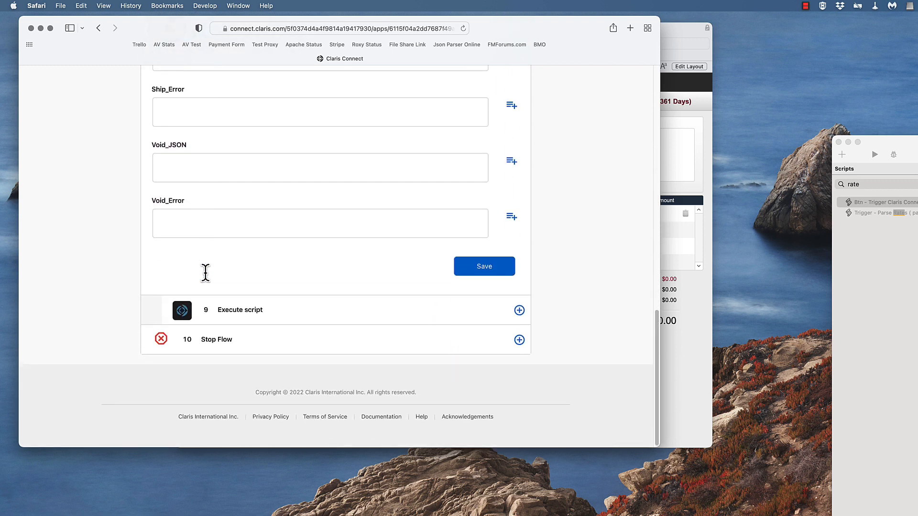
scroll(205, 273, "up", 6)
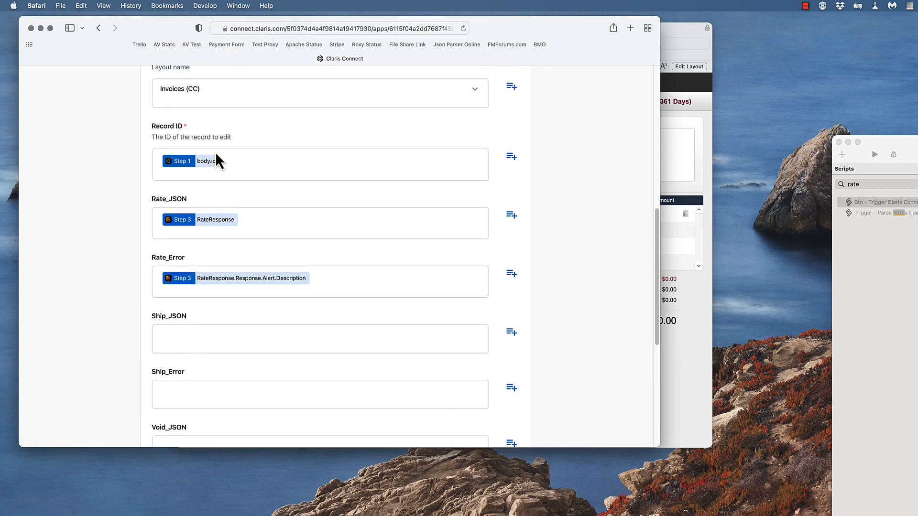
scroll(381, 266, "down", 6)
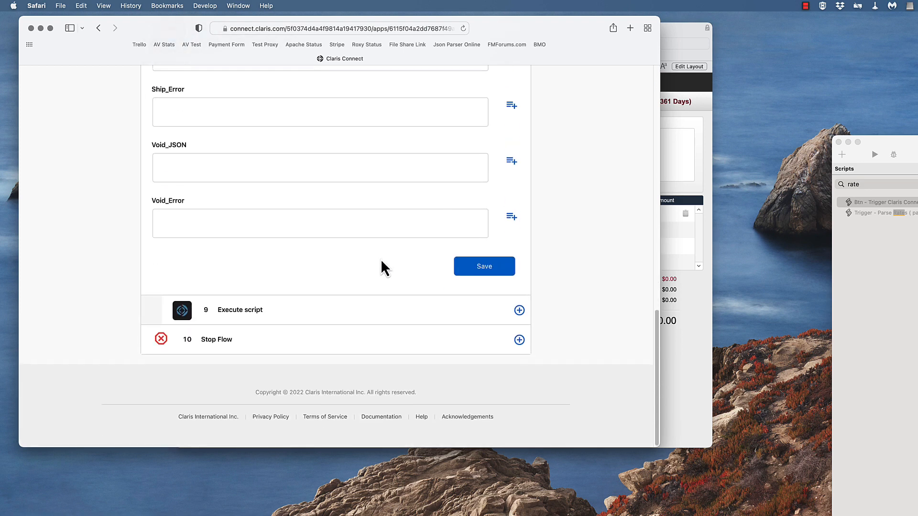
Open Execute script step 9 and examine its layout, script and script parameter settings
left_click(250, 314)
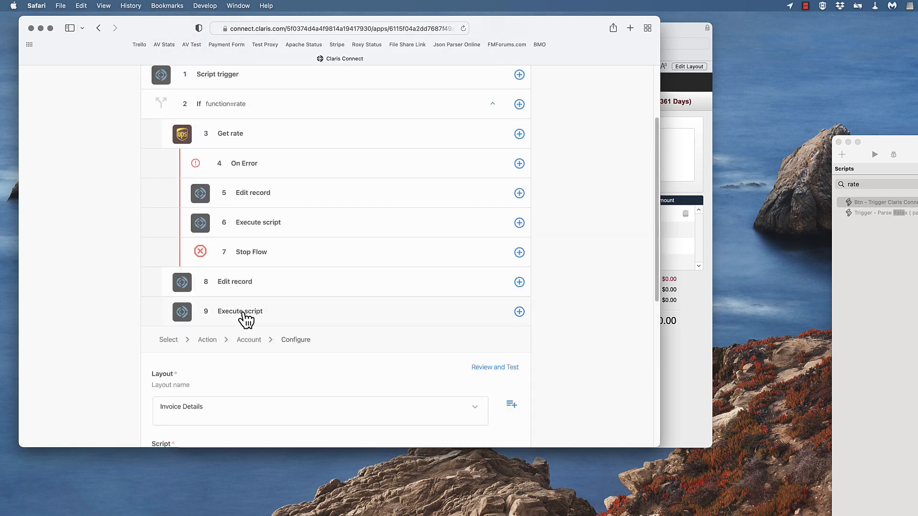
scroll(246, 321, "down", 3)
scroll(244, 322, "down", 1)
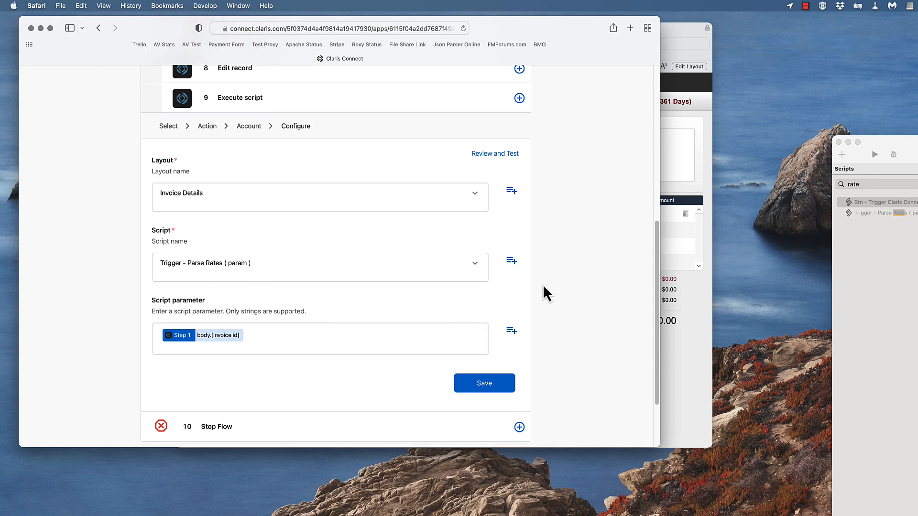
scroll(537, 293, "down", 2)
left_click(519, 306)
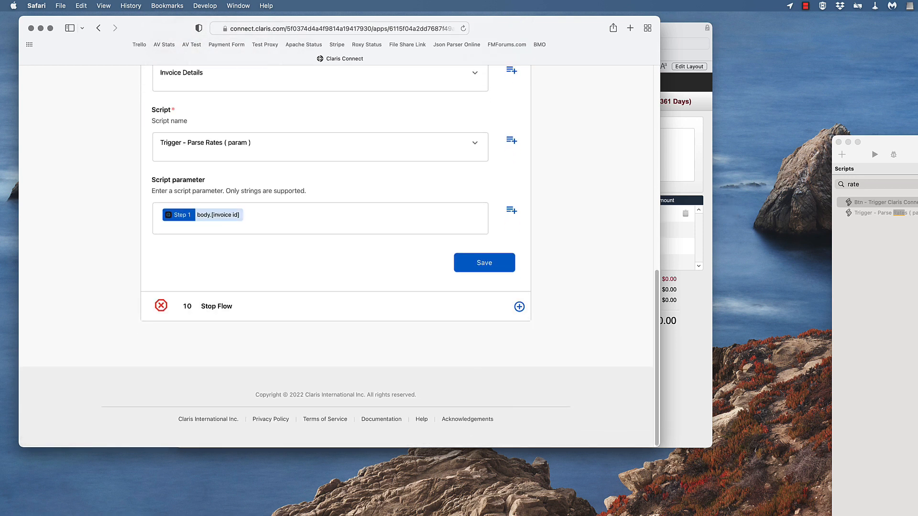
Switch to FileMaker Pro's Script Workspace, open the Trigger - Parse Rates ( param ) script and examine its code
left_click_drag(908, 142, 835, 125)
left_click(701, 111)
left_click(835, 189)
left_click_drag(881, 130, 329, 45)
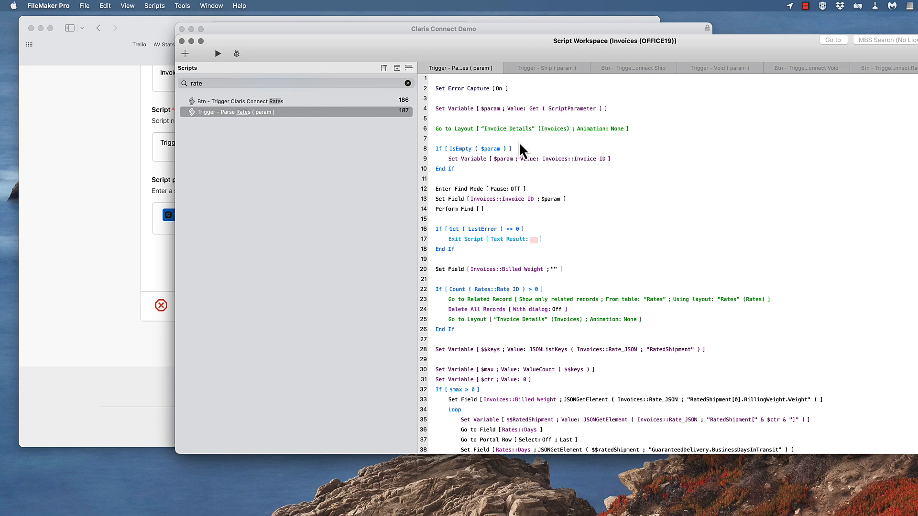
scroll(518, 141, "down", 3)
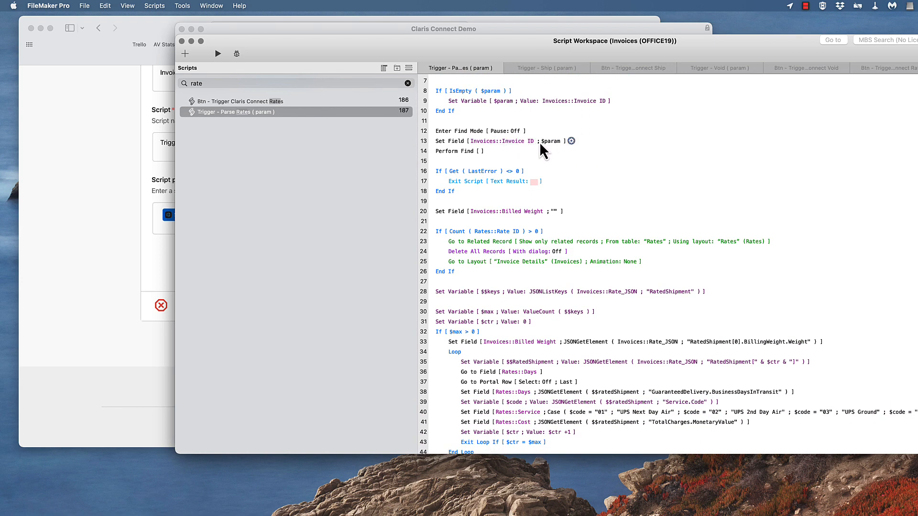
scroll(518, 146, "down", 3)
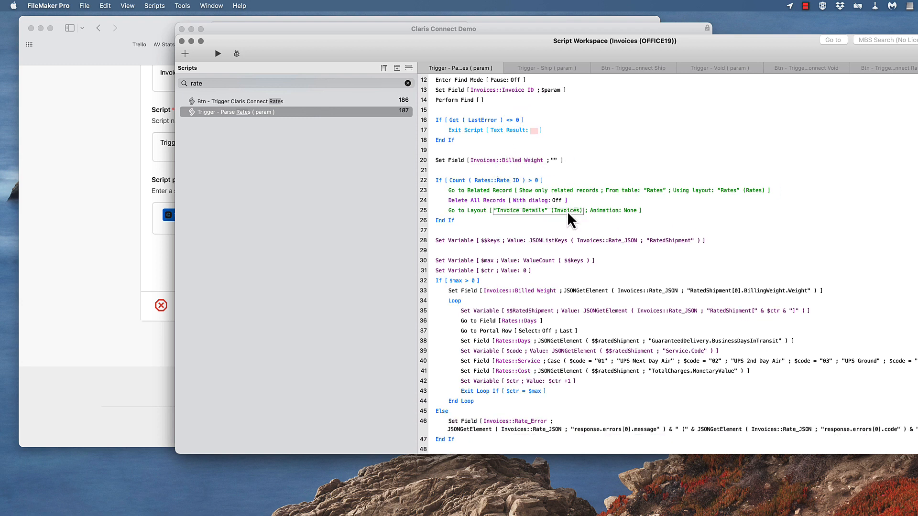
scroll(535, 191, "down", 2)
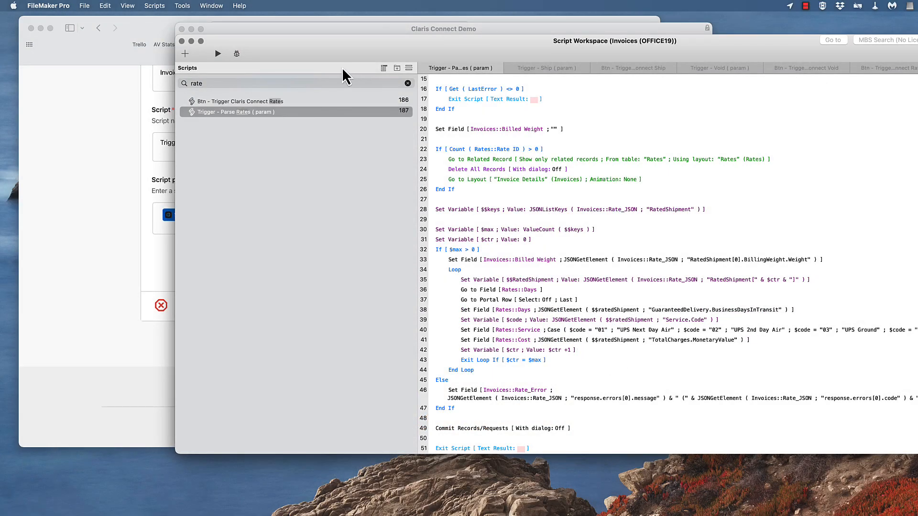
Move the Script Workspace aside, set Invoice 1's package weight to 2 and request the UPS rates
left_click_drag(314, 53, 917, 250)
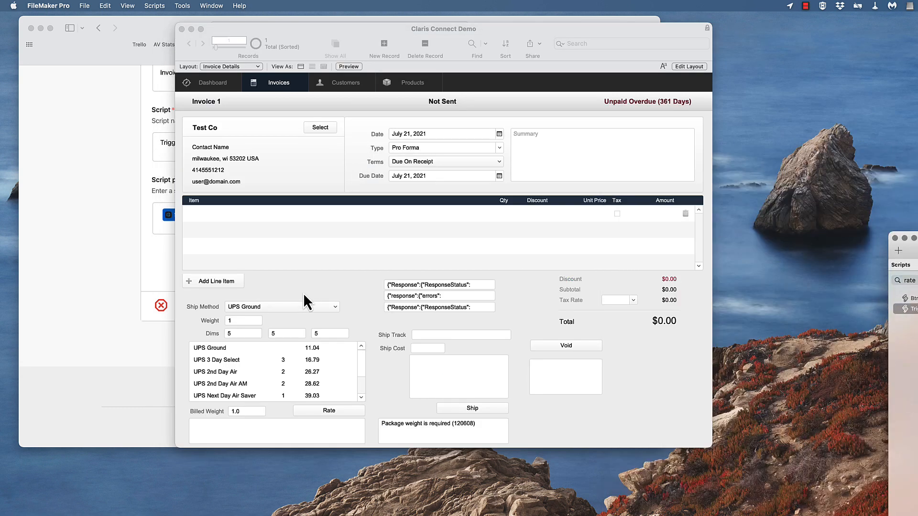
left_click(253, 337)
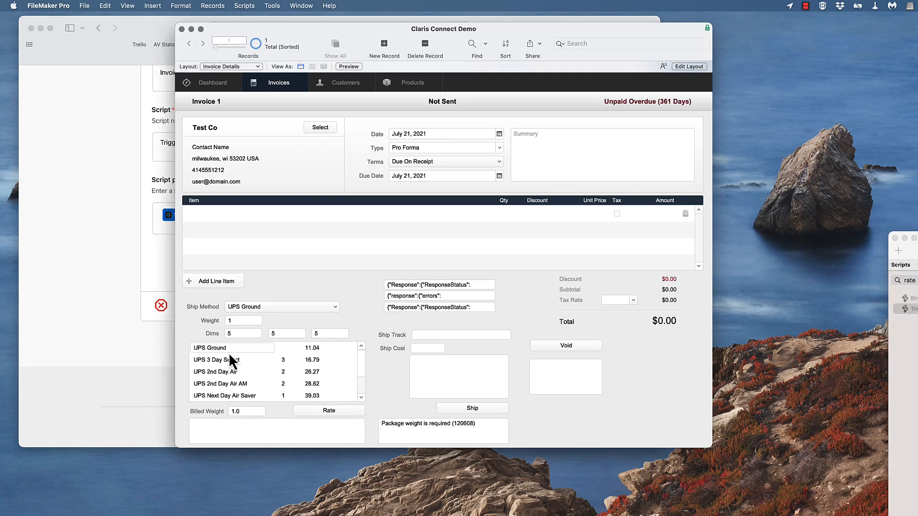
left_click(237, 321)
type("2")
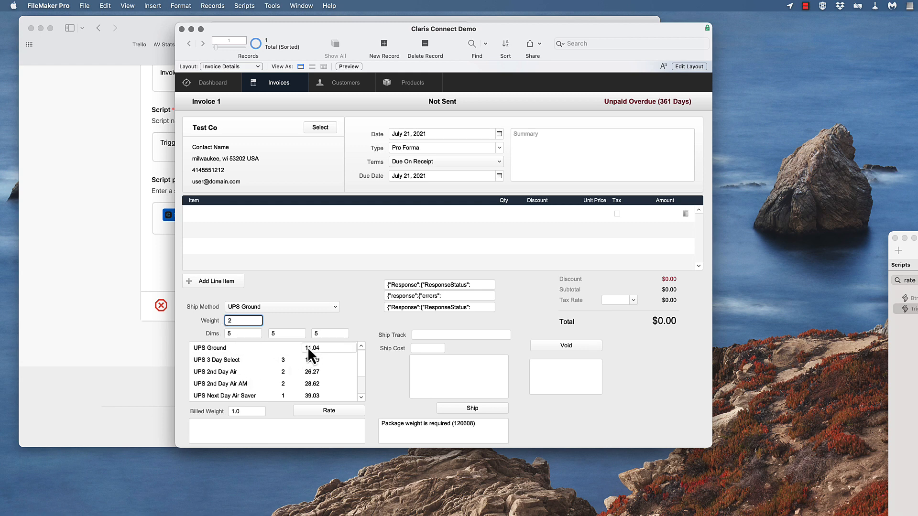
left_click(334, 413)
scroll(328, 411, "down", 1)
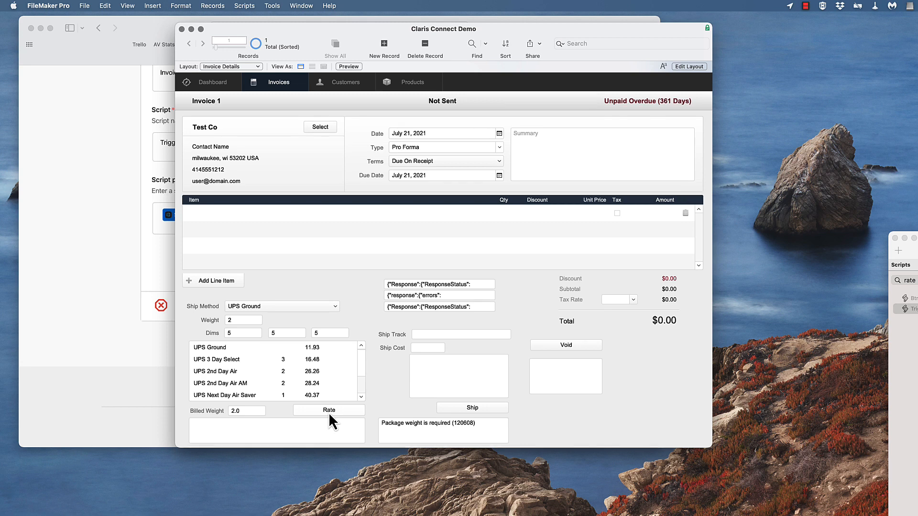
scroll(326, 413, "up", 1)
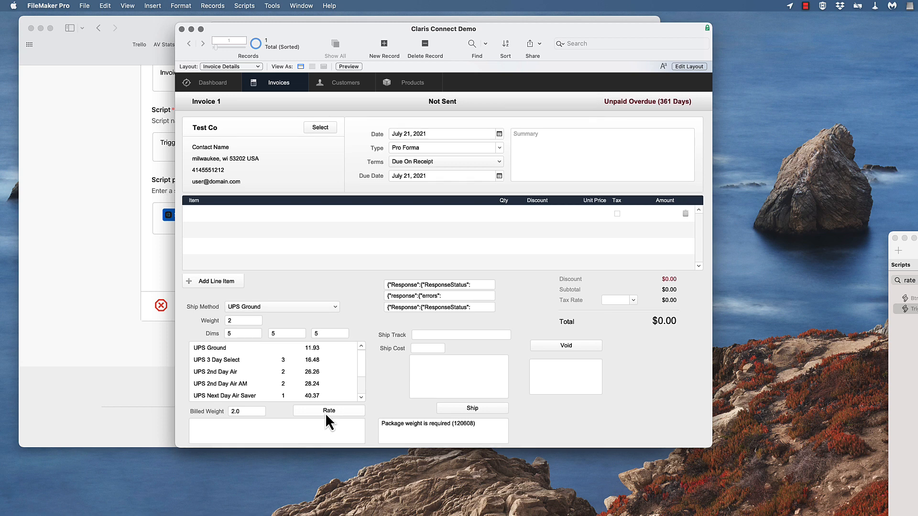
Set the package dimensions on Invoice 1 to 99, 99 and 9
left_click(272, 384)
left_click(225, 358)
type("99")
key("Tab")
type("99")
key("Tab")
left_click(307, 327)
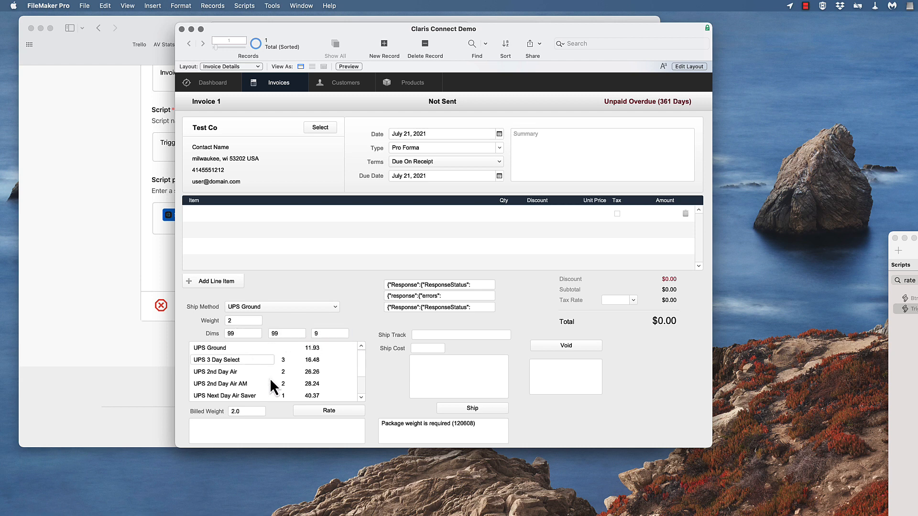
Request UPS rates for Invoice 1's oversized package and examine the rate error field and the rate response JSON
left_click(325, 412)
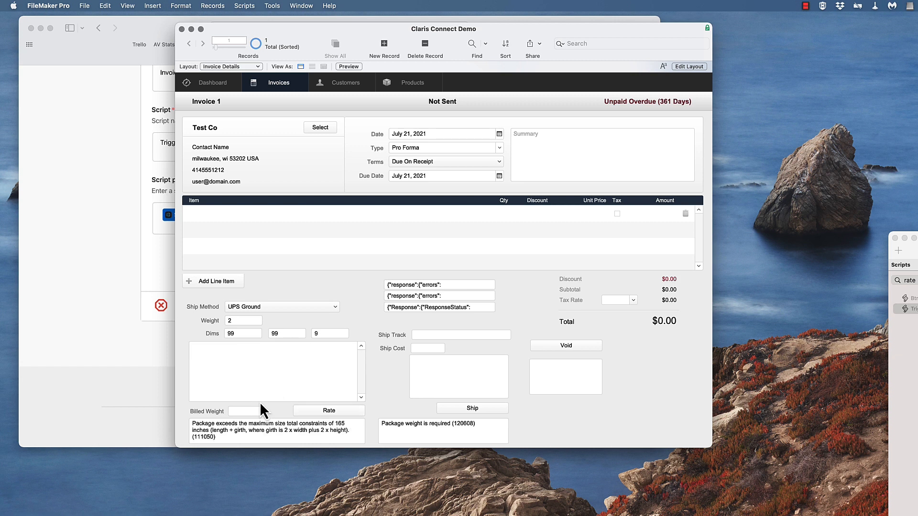
left_click(217, 429)
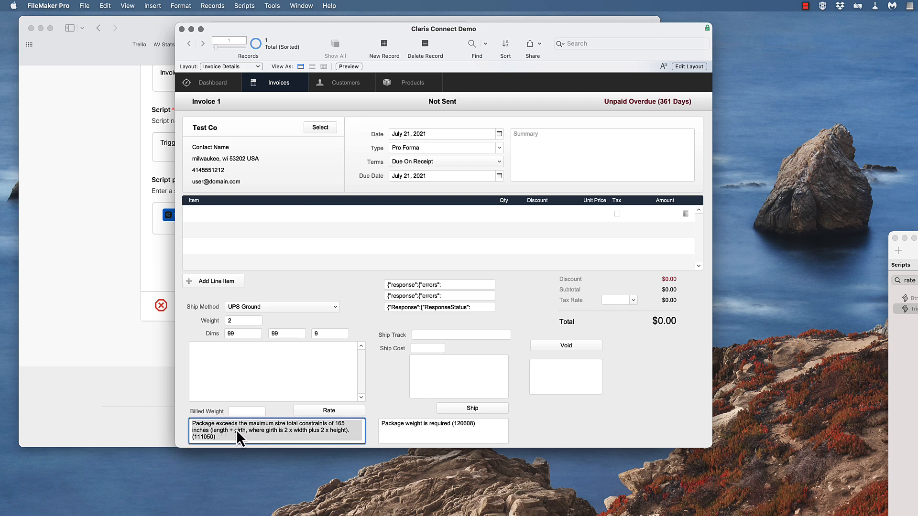
left_click(399, 287)
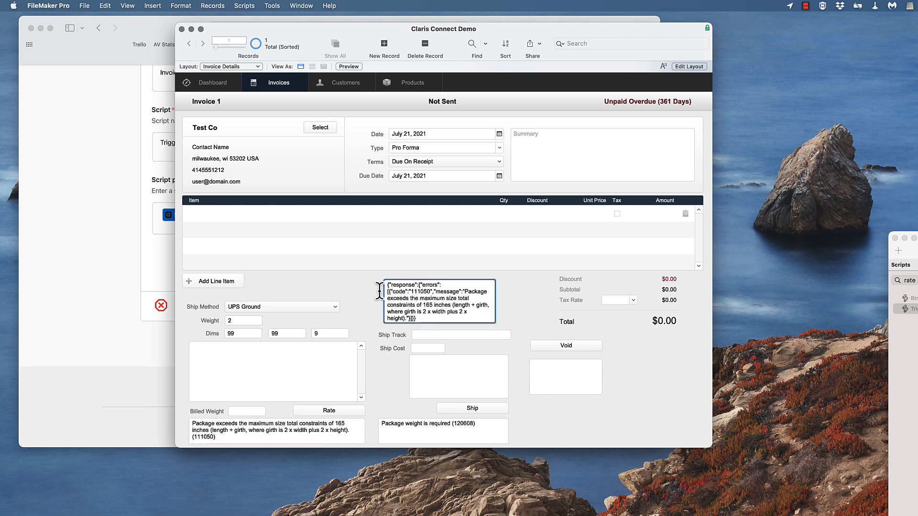
key("super+a")
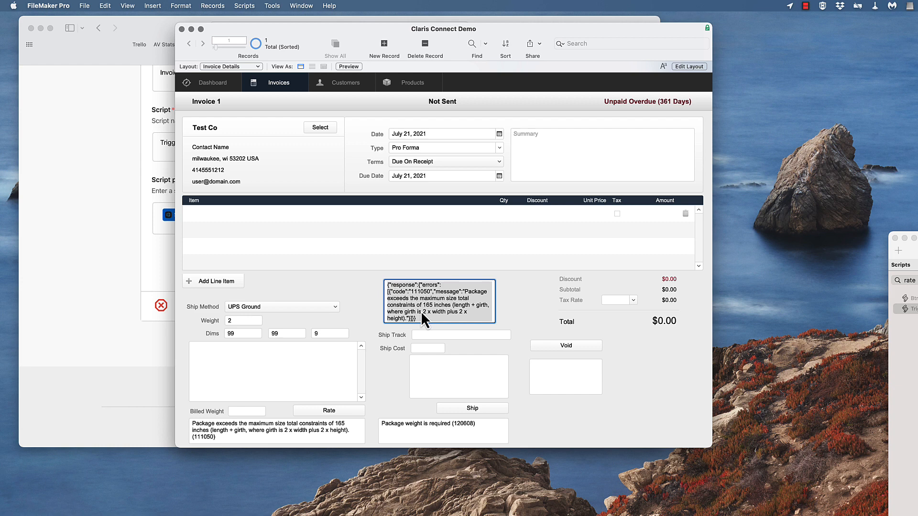
Set Invoice 1's package dimensions to 4, 4 and 4 and request the UPS rates again
left_click(328, 296)
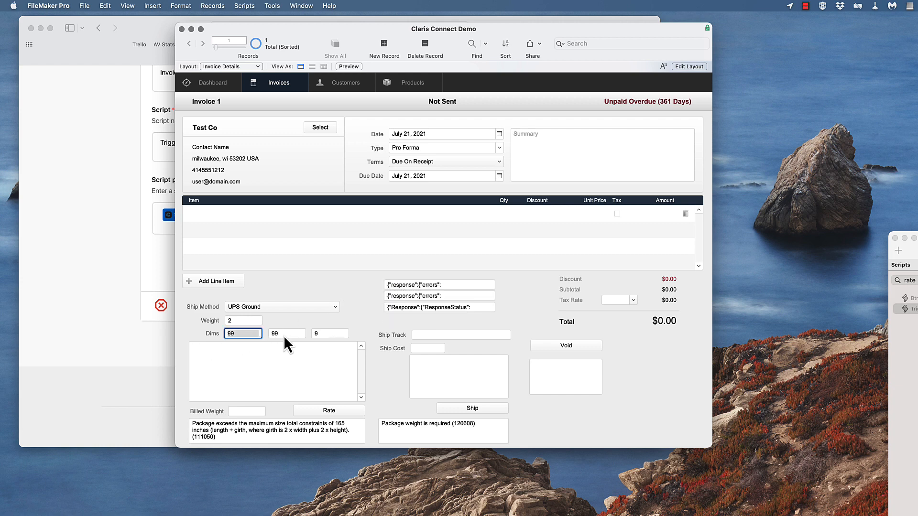
type("4")
key("Tab")
type("4")
key("Tab")
type("4")
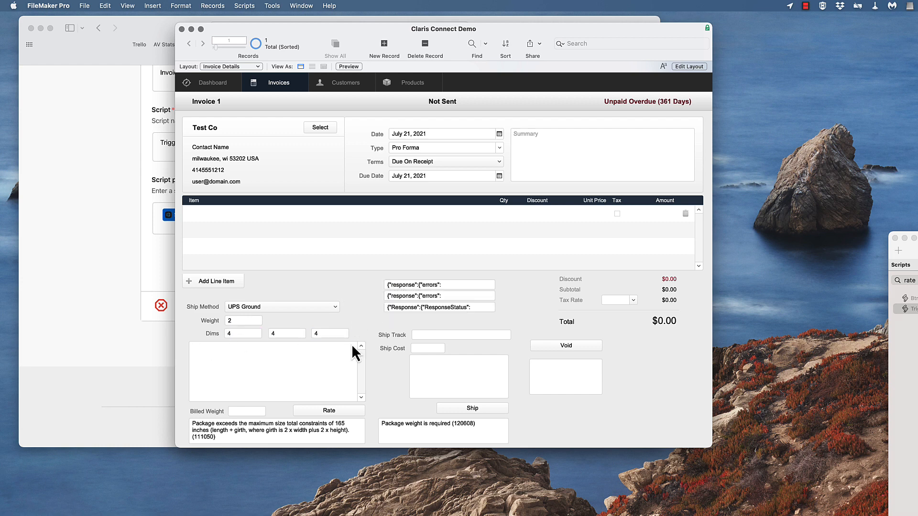
left_click(330, 411)
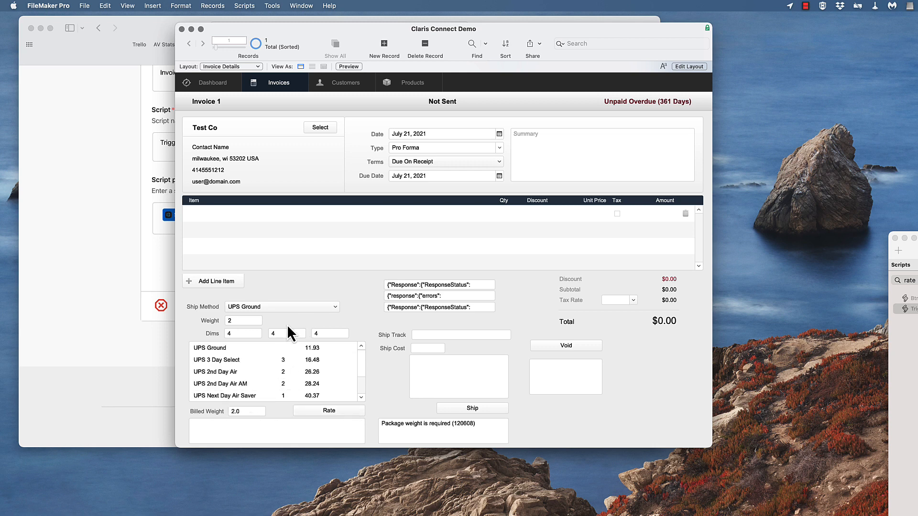
Review the available ship methods on Invoice 1 and select UPS Ground
left_click(292, 307)
left_click(290, 308)
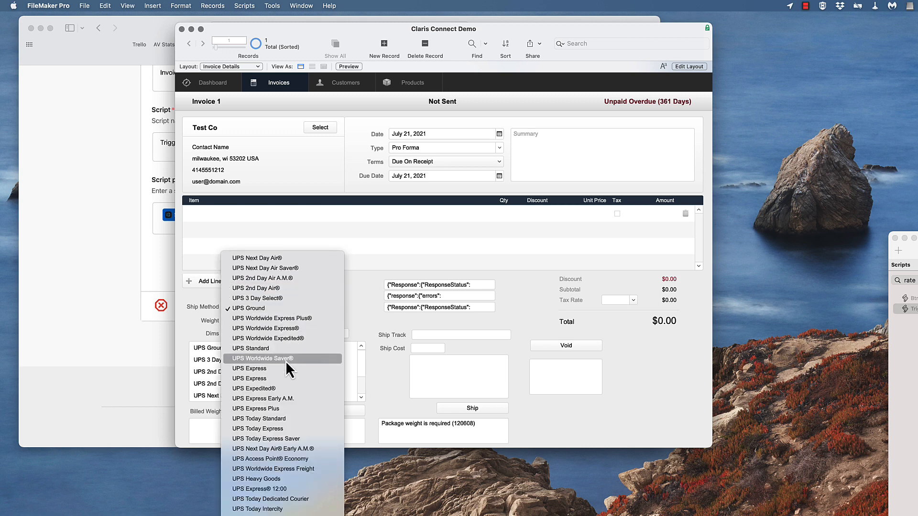
left_click(257, 308)
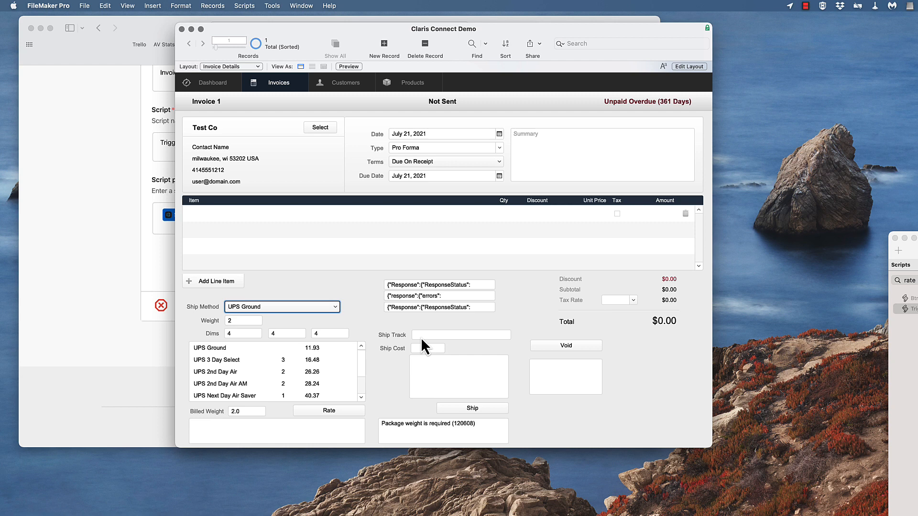
Switch to Claris Connect in Safari, return to Demo Flows, open the Shipping FM flow and examine its steps
left_click(73, 300)
scroll(102, 302, "up", 15)
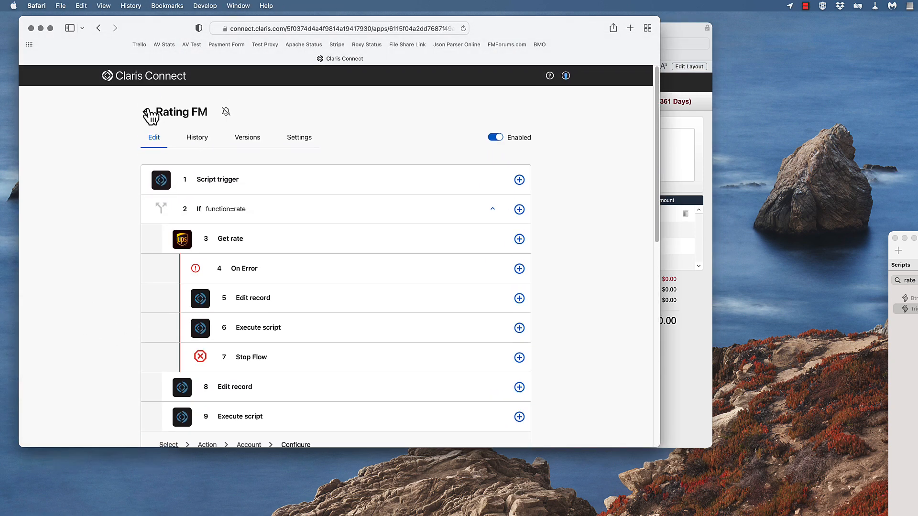
left_click(146, 112)
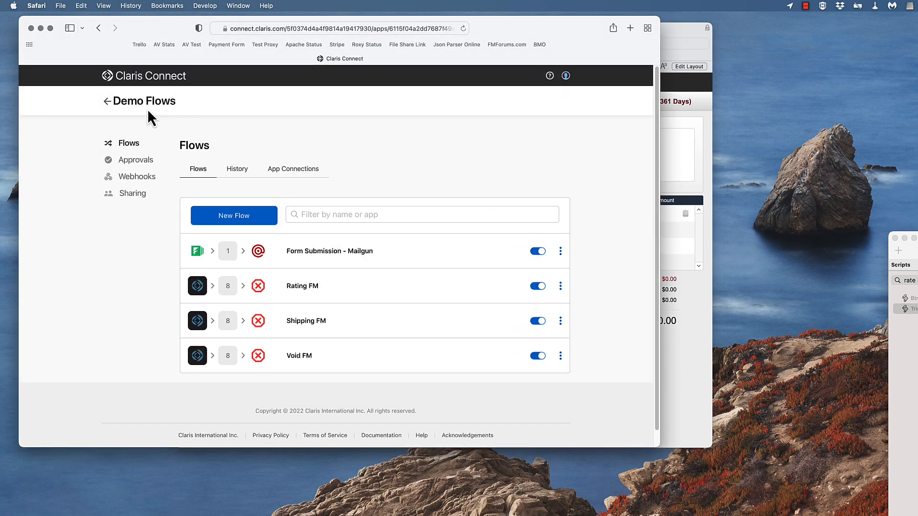
left_click(313, 323)
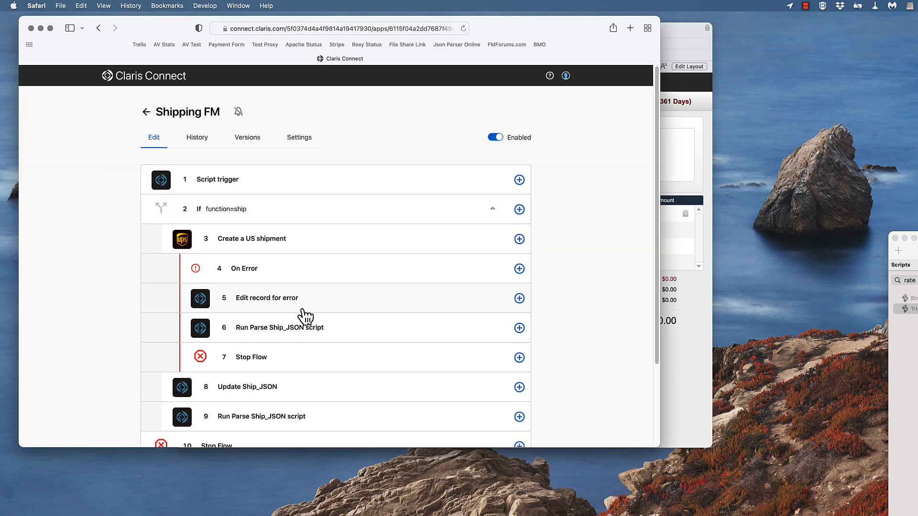
scroll(256, 246, "down", 1)
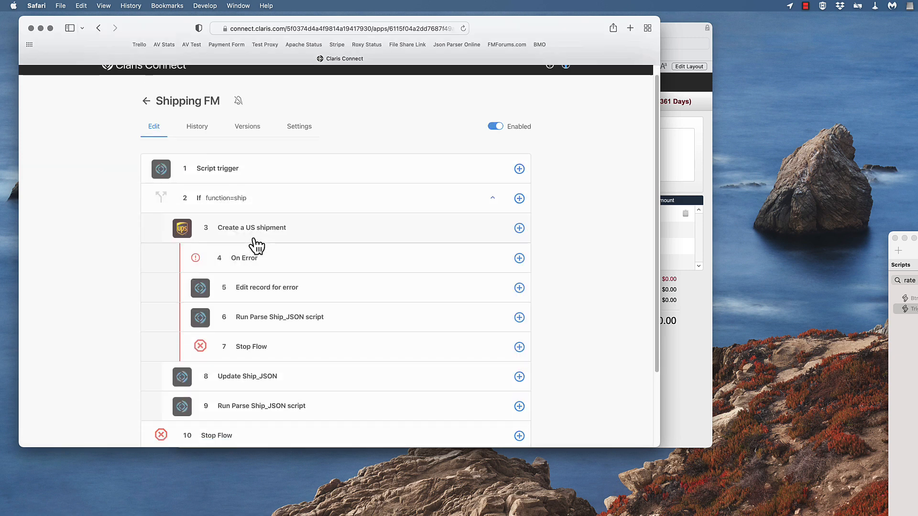
scroll(256, 246, "down", 4)
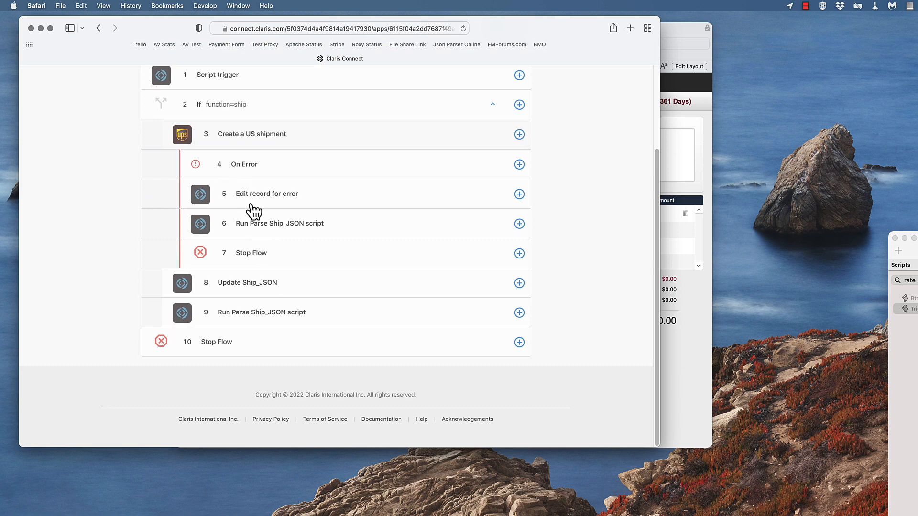
Open Create a US shipment step 3 and examine its shipper, recipient, billing, package and service type settings
left_click(502, 140)
scroll(309, 210, "down", 7)
scroll(310, 212, "down", 14)
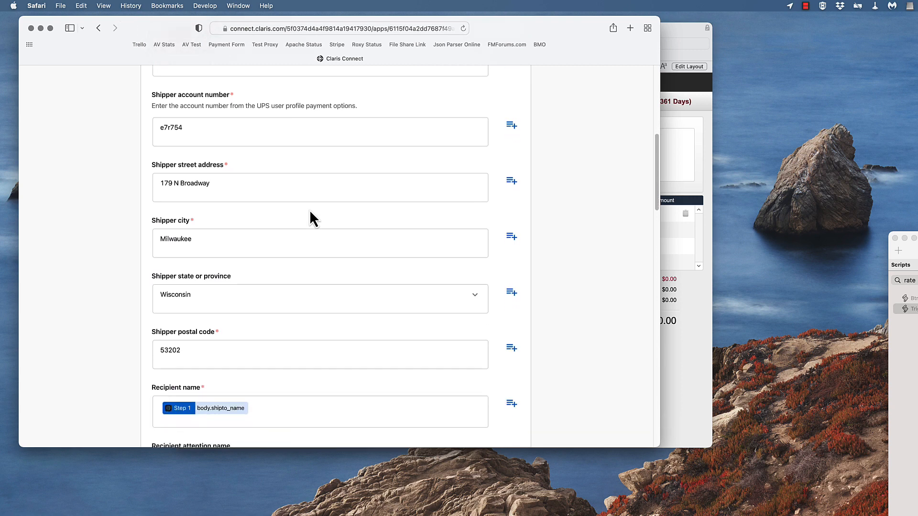
scroll(309, 212, "down", 14)
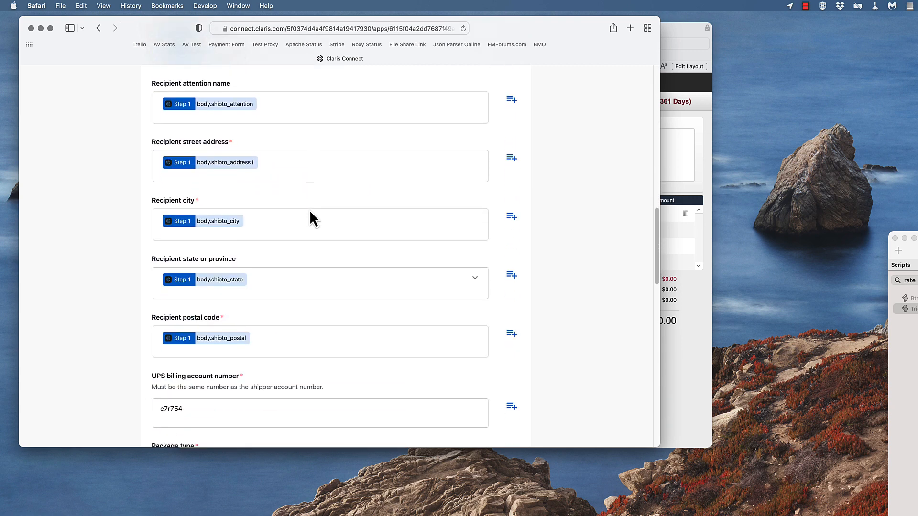
scroll(310, 211, "down", 14)
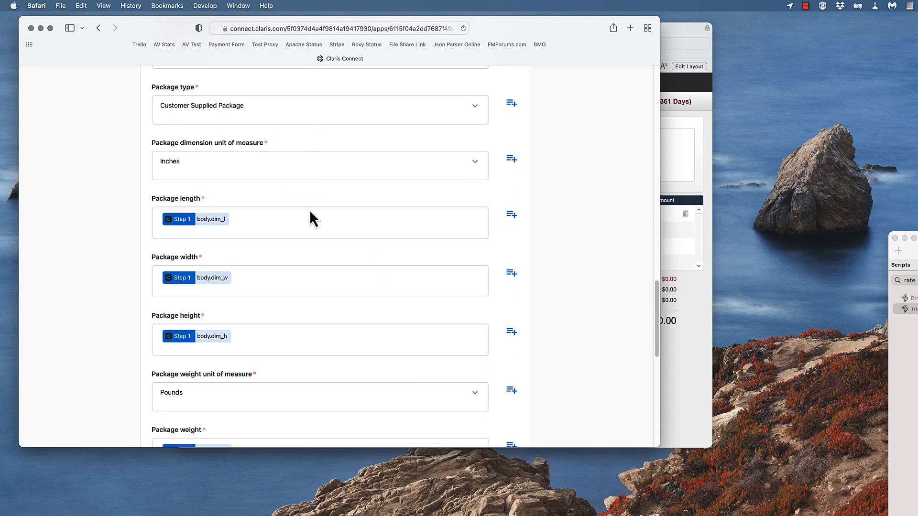
scroll(309, 211, "down", 5)
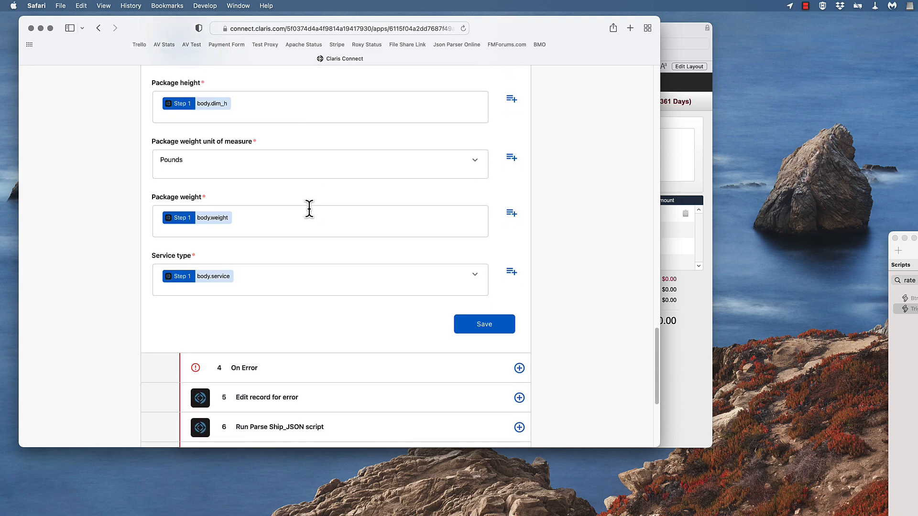
scroll(309, 209, "up", 20)
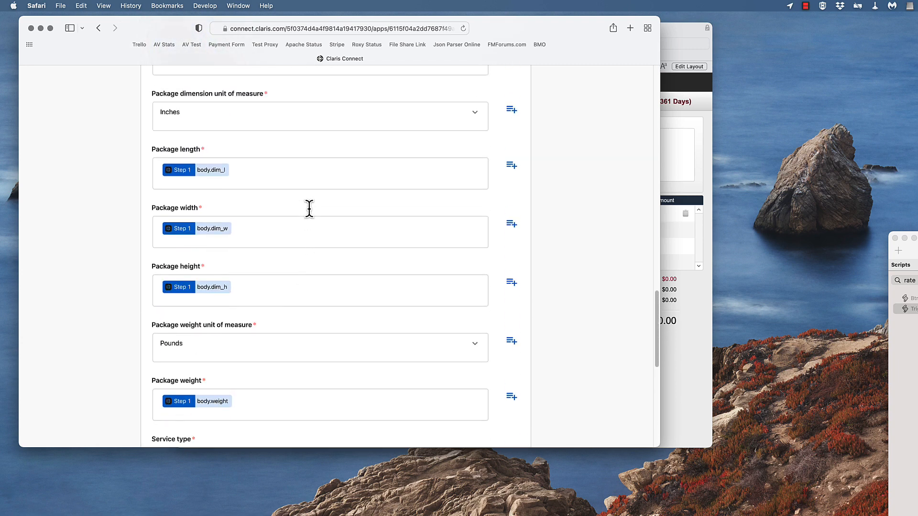
scroll(336, 229, "down", 20)
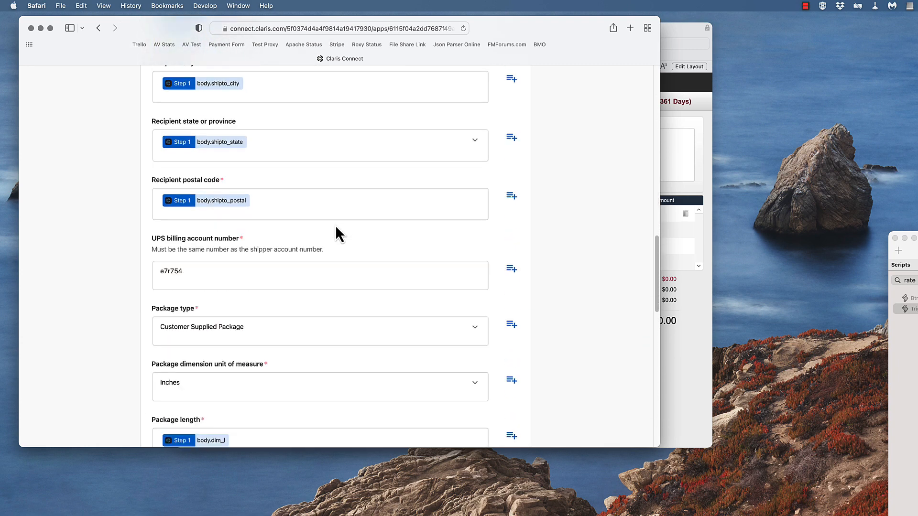
scroll(336, 234, "down", 10)
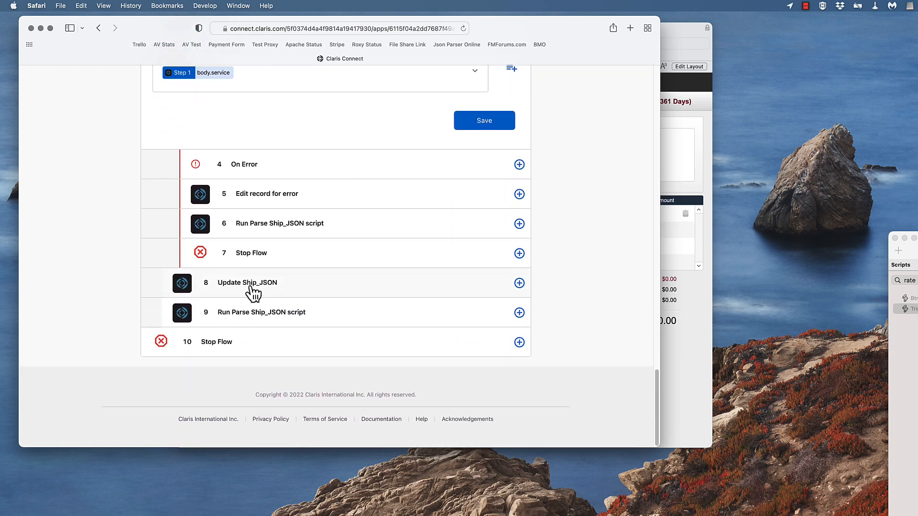
Open Update Ship_JSON step 8 and examine its layout, record ID and field mappings
left_click(236, 288)
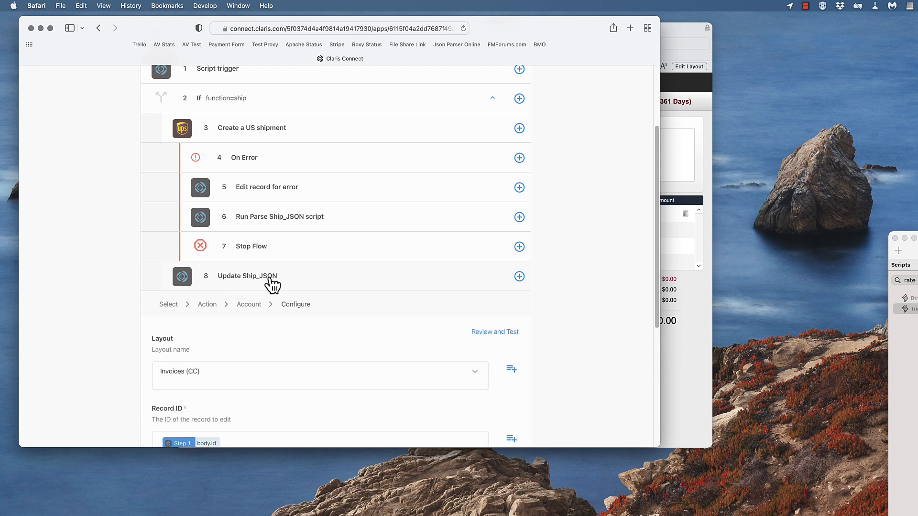
scroll(261, 284, "down", 1)
scroll(258, 284, "down", 10)
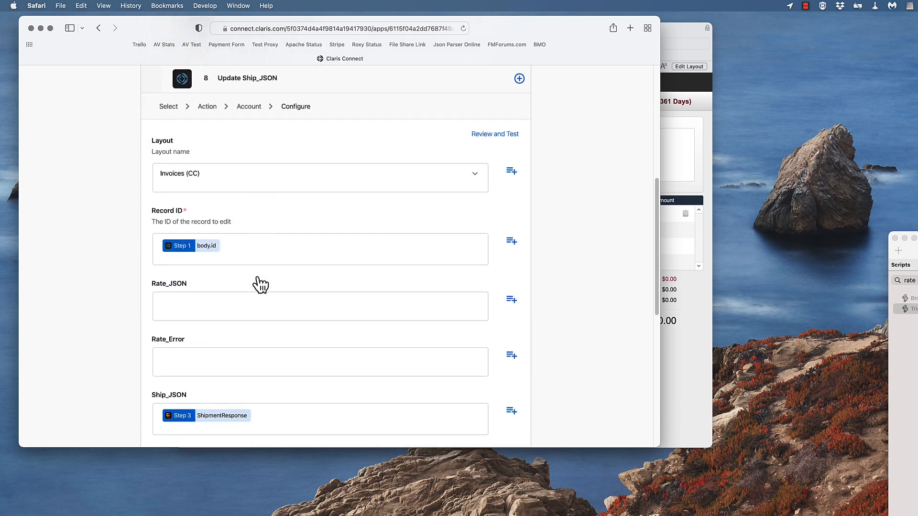
scroll(249, 301, "down", 2)
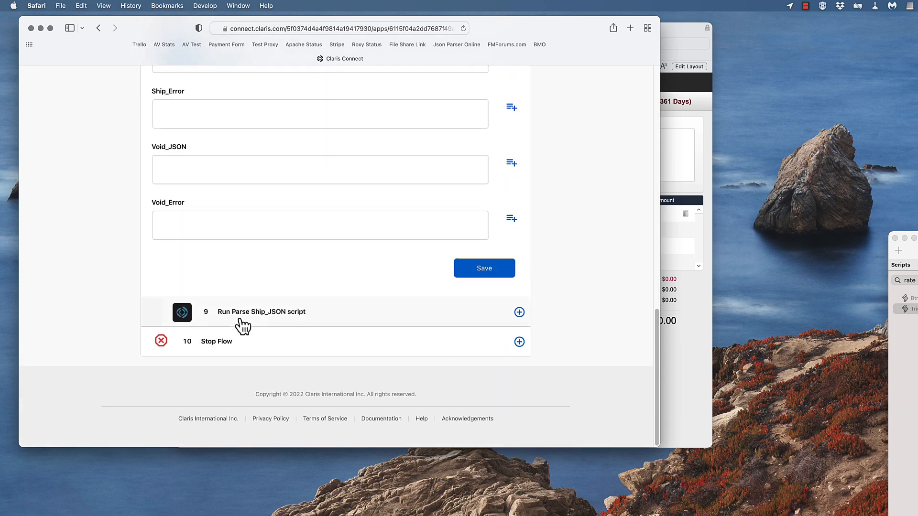
Open Run Parse Ship_JSON script step 9 and examine its layout, script and script parameter settings
left_click(260, 316)
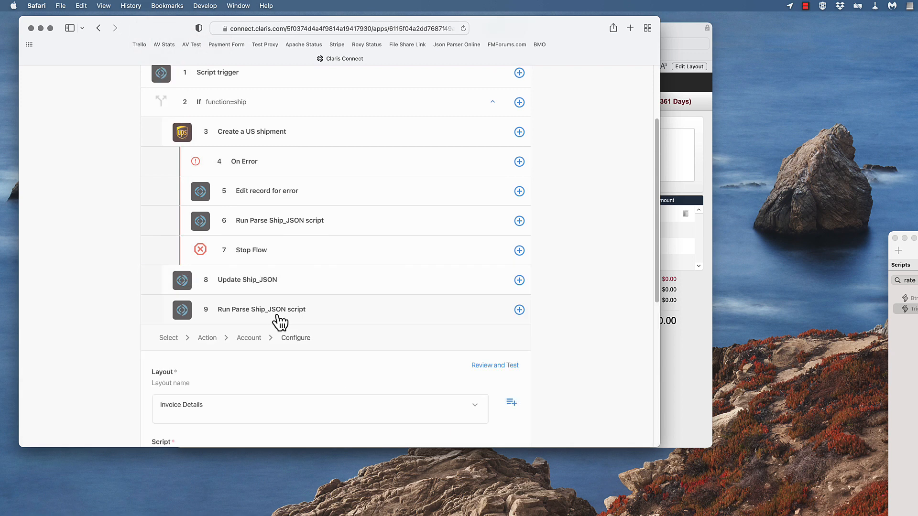
scroll(280, 323, "down", 6)
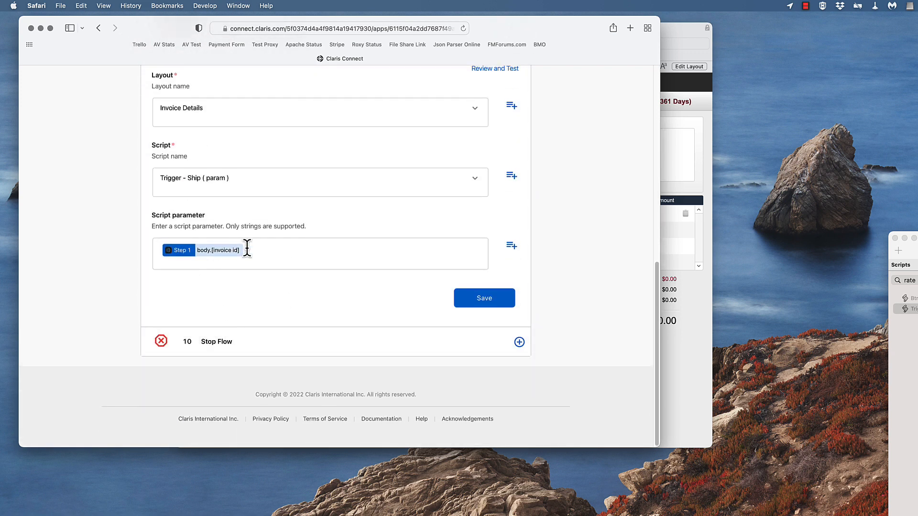
scroll(199, 282, "up", 5)
scroll(199, 281, "up", 3)
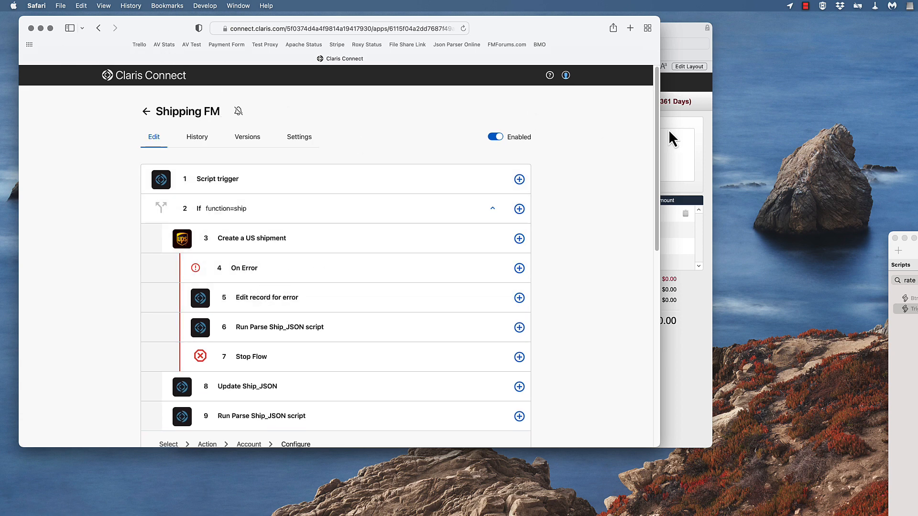
Switch to FileMaker Pro, ship Invoice 1's package and check the tracking number, ship cost and label fields
left_click(688, 113)
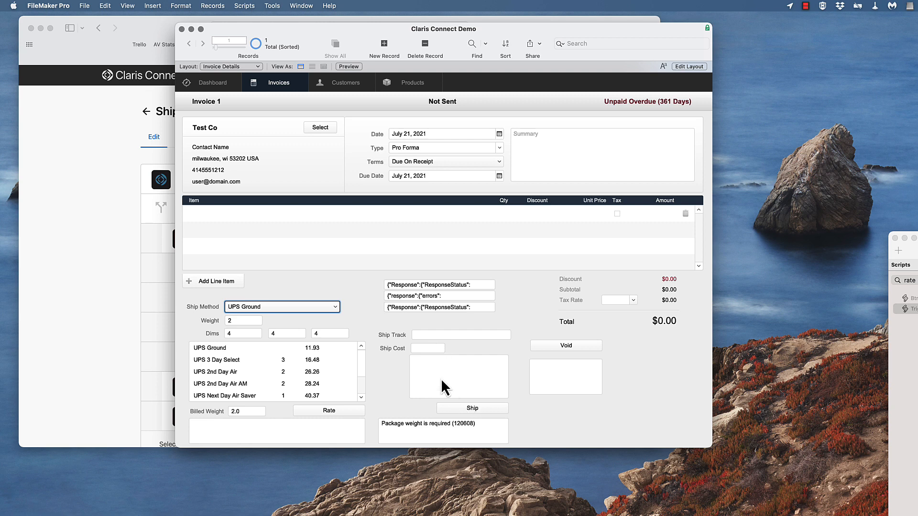
left_click(475, 410)
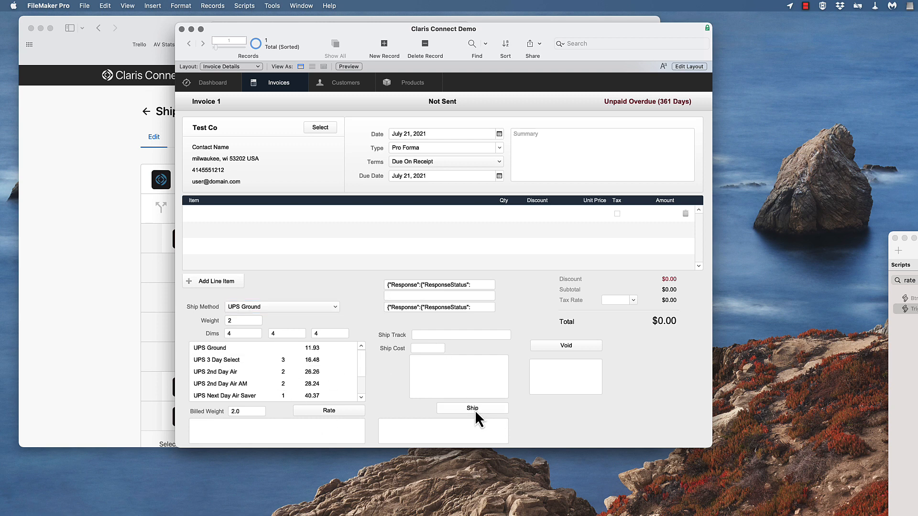
left_click(432, 333)
left_click(425, 351)
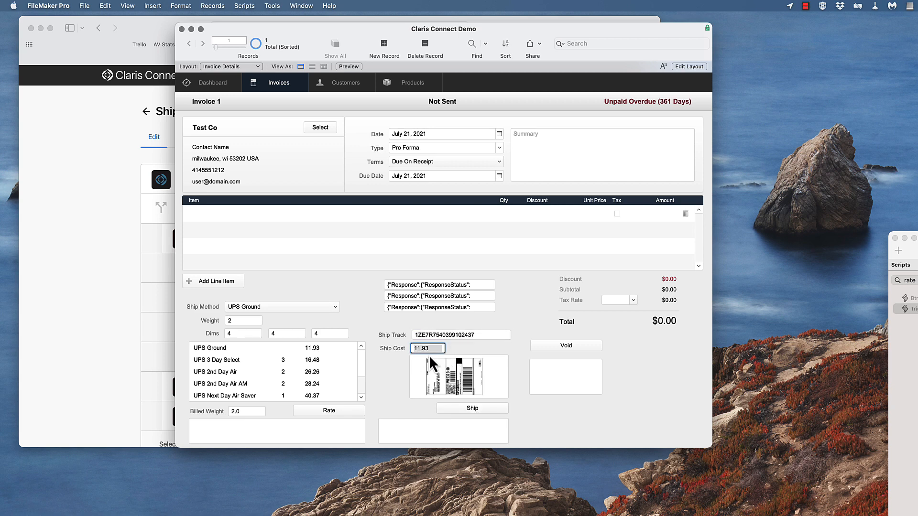
left_click(454, 378)
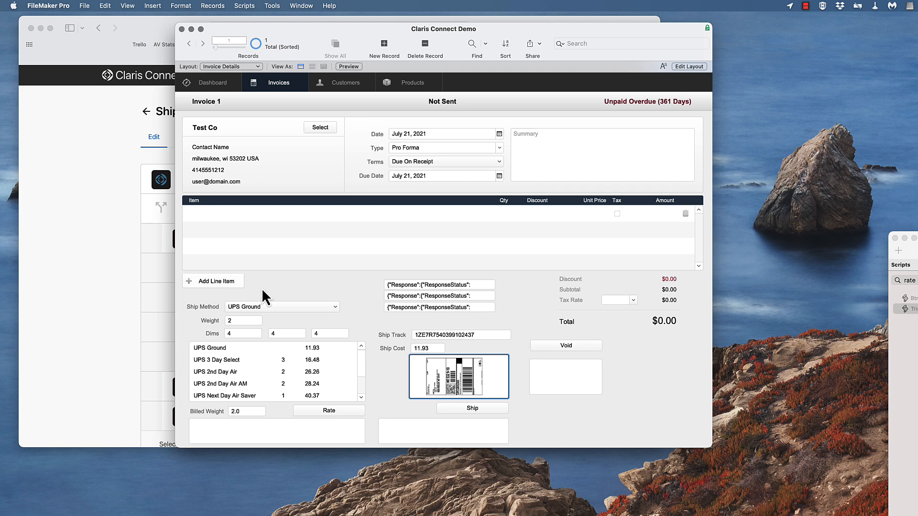
Switch to Claris Connect in Safari, open the Void FM flow and examine Cancel shipment step 3's shipment ID and the remaining steps
left_click(60, 201)
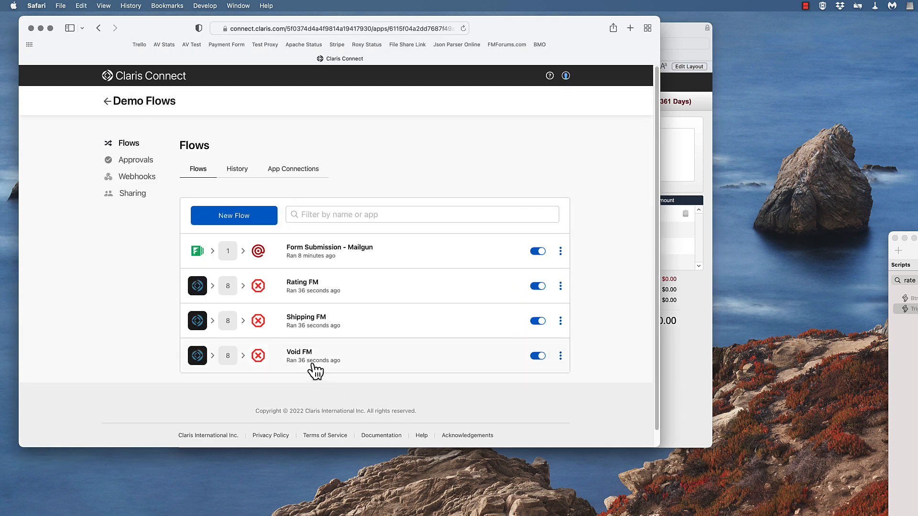
left_click(304, 356)
left_click(245, 242)
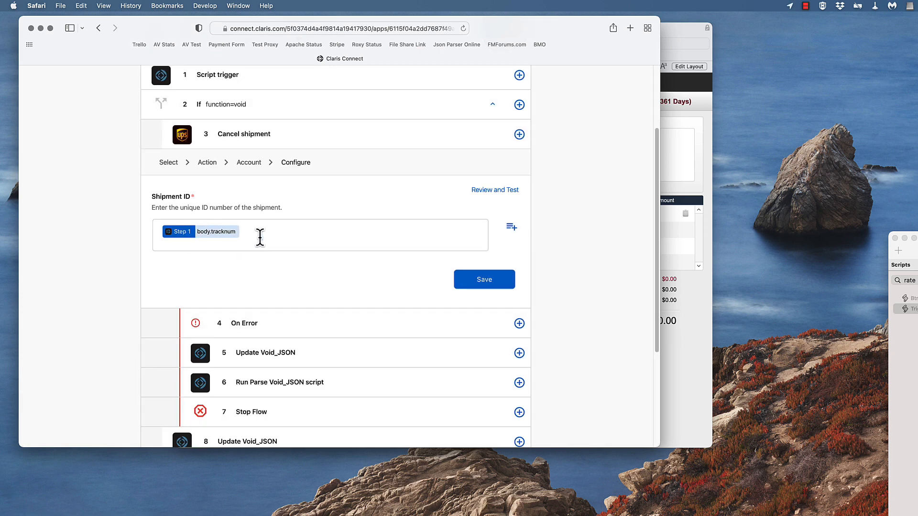
scroll(262, 242, "down", 5)
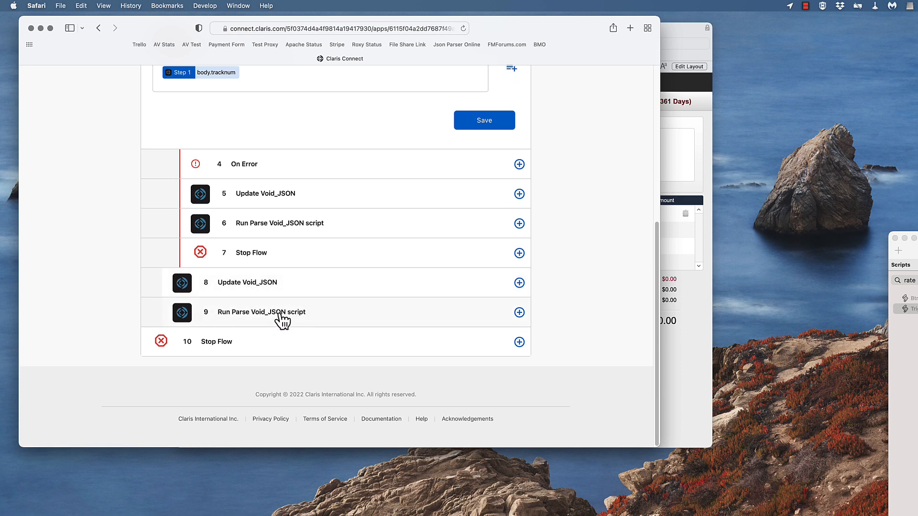
Switch to FileMaker Pro and void Invoice 1's package, checking the tracking number, ship cost and label fields
left_click(685, 348)
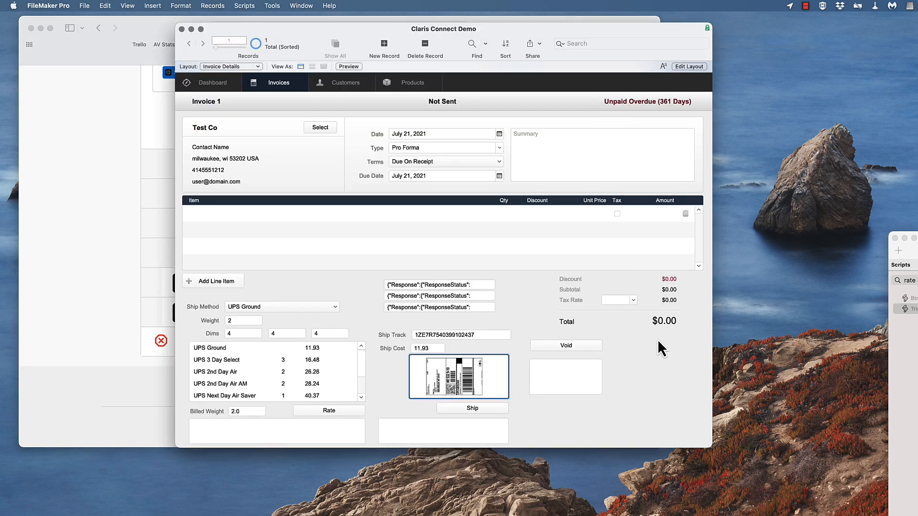
left_click(567, 344)
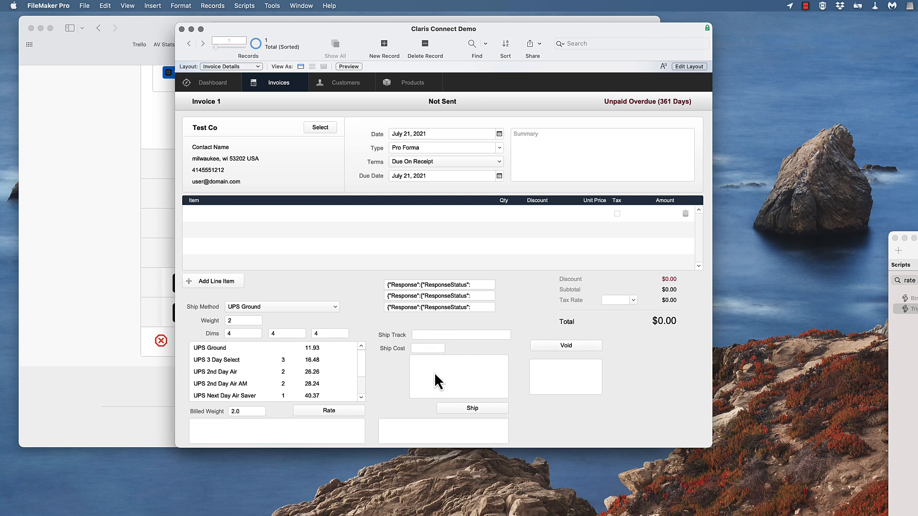
Bring the Script Workspace into view, search the scripts for "ship" and examine the Trigger - Ship ( param ) script
left_click_drag(917, 238, 649, 194)
left_click(518, 225)
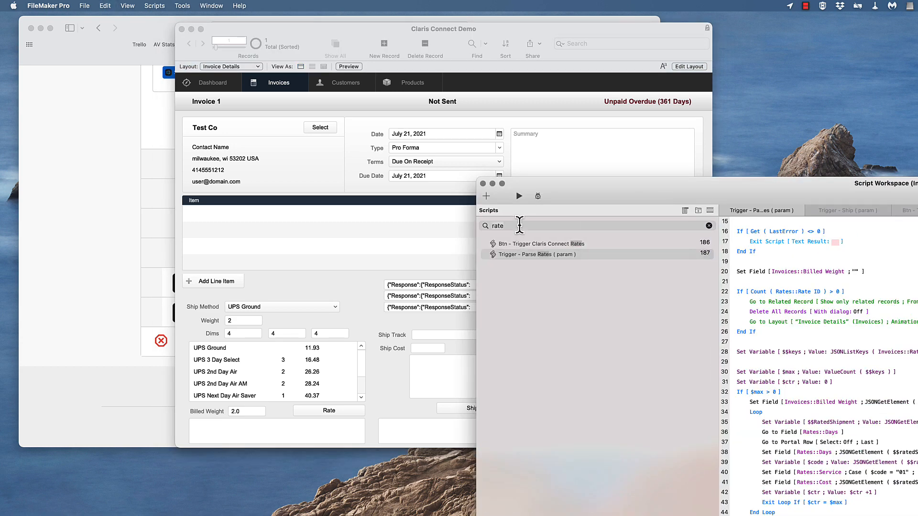
key("BackSpace")
key("BackSpace")
key("BackSpace")
key("BackSpace")
type("ship")
left_click_drag(693, 197, 351, 77)
left_click(184, 136)
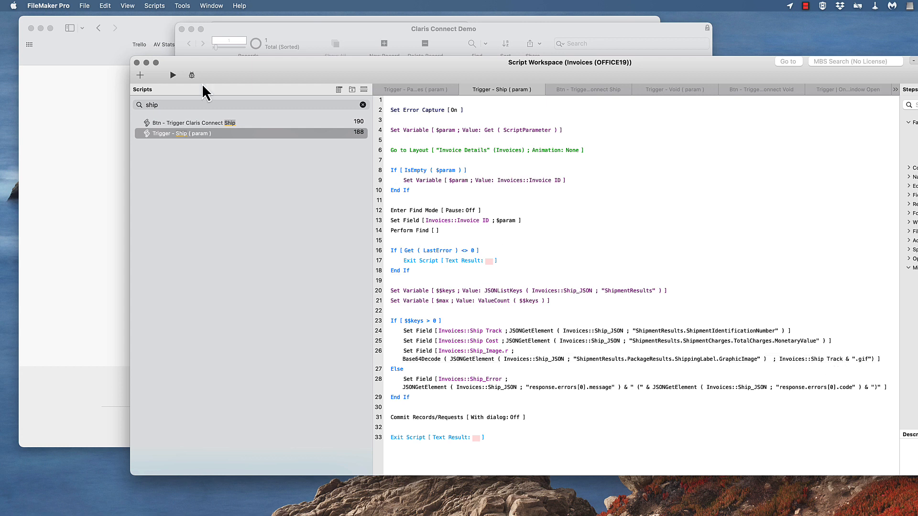
Search the scripts for "void" and examine how Trigger - Void ( param ) handles the tracking, cost, image and error fields
left_click(247, 104)
key("BackSpace")
key("BackSpace")
key("BackSpace")
key("BackSpace")
type("void")
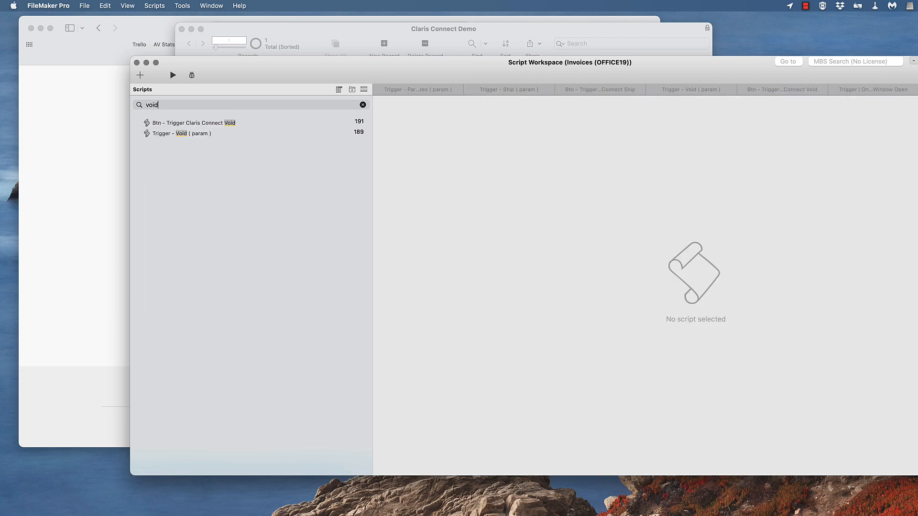
left_click(218, 134)
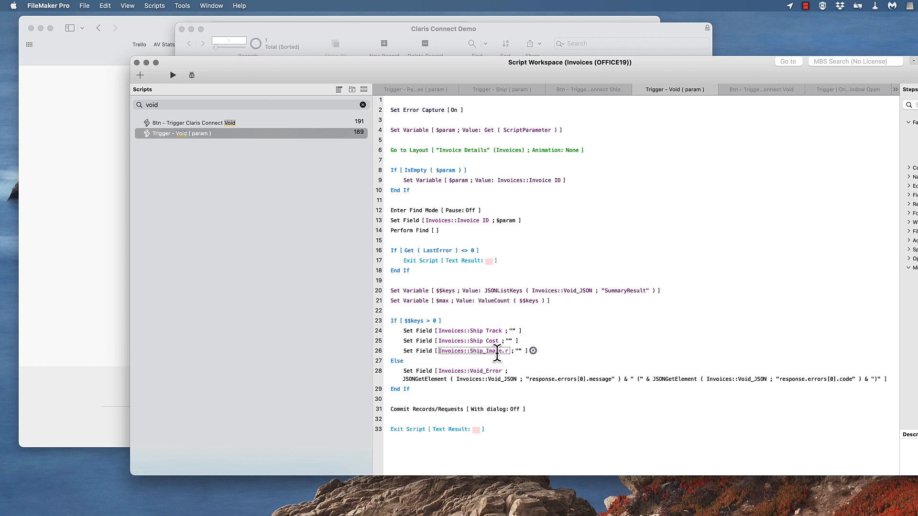
Search the scripts for "ship" again and reopen Trigger - Ship ( param ) for review
left_click(195, 105)
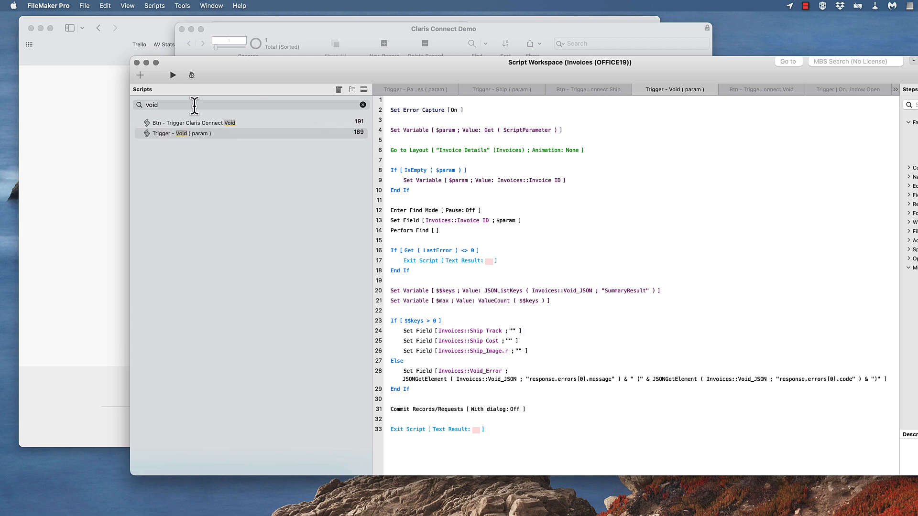
key("BackSpace")
key("BackSpace")
key("BackSpace")
key("BackSpace")
type("ship")
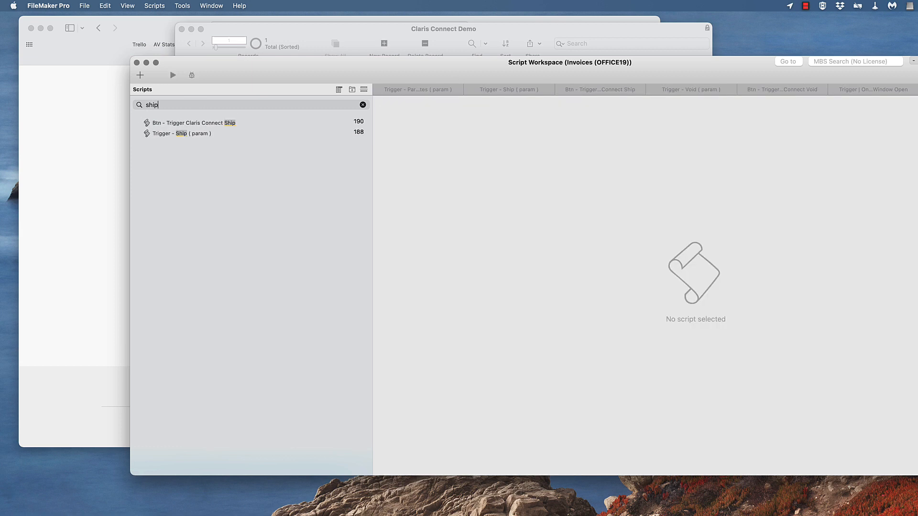
left_click(189, 137)
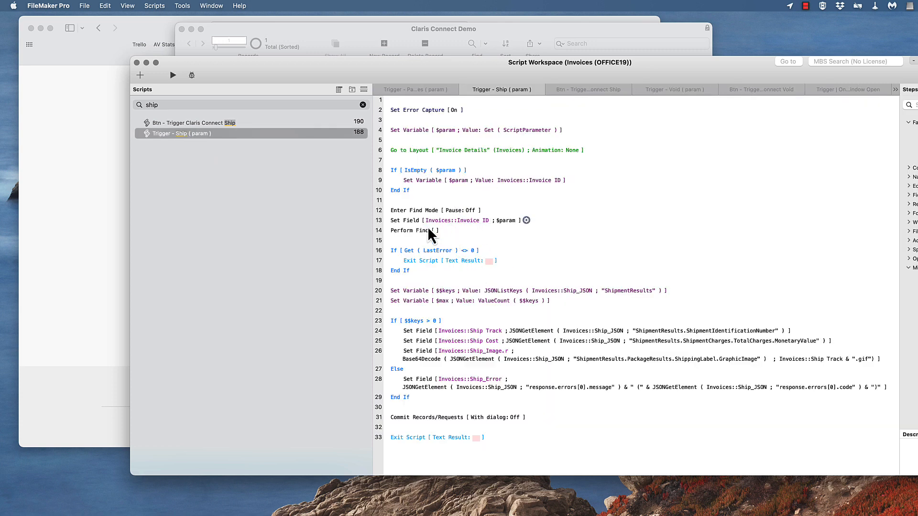
Examine the already-shipped check in the Btn - Trigger Claris Connect Ship script, and move the Script Workspace aside to return to Invoice 1
left_click(204, 123)
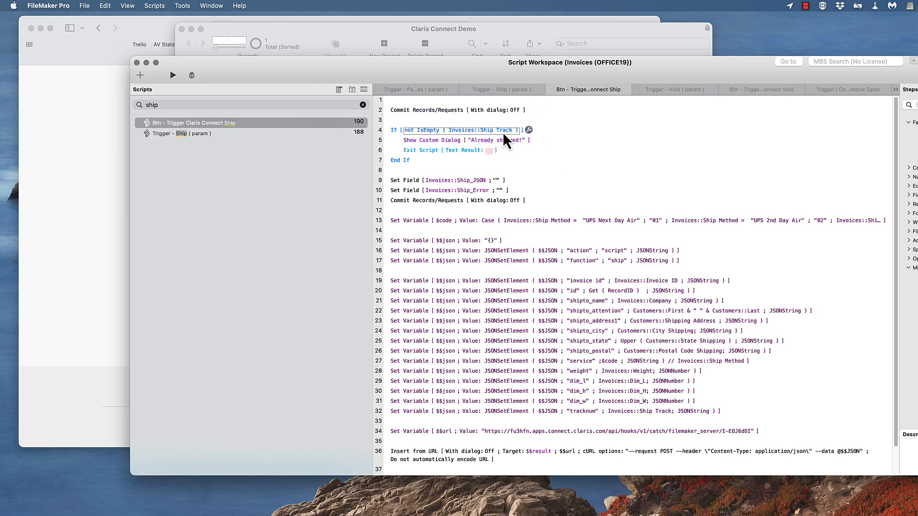
left_click(442, 141)
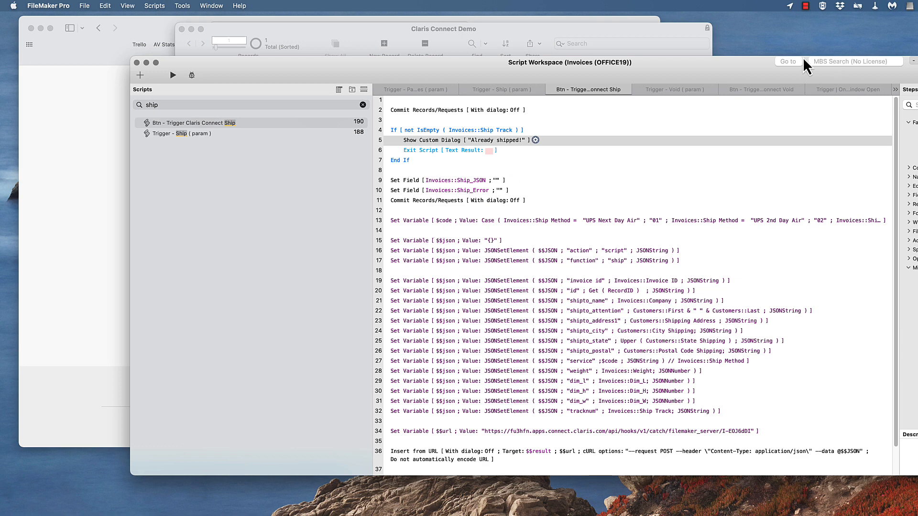
left_click_drag(298, 68, 909, 148)
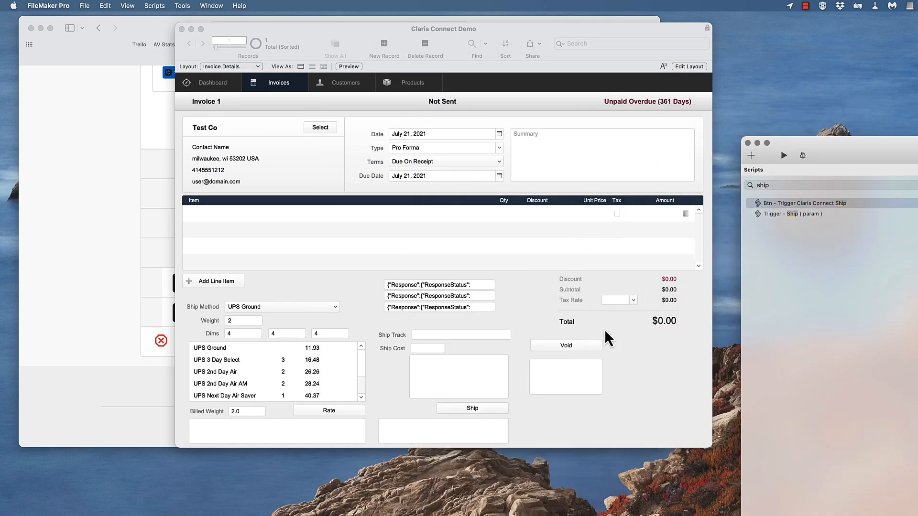
left_click(517, 294)
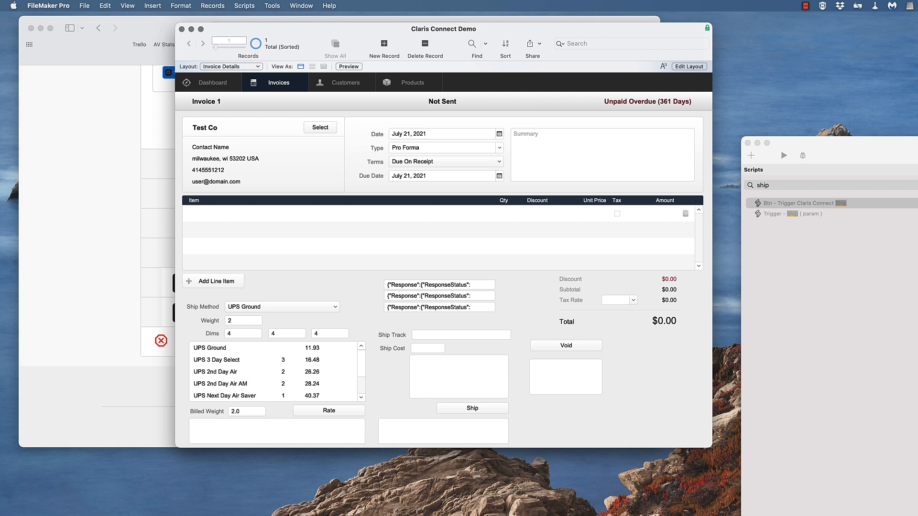
left_click(805, 6)
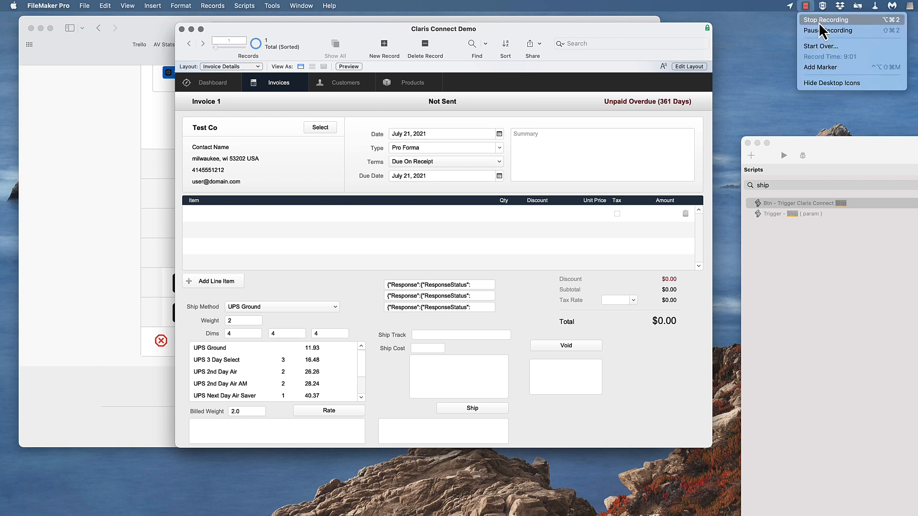